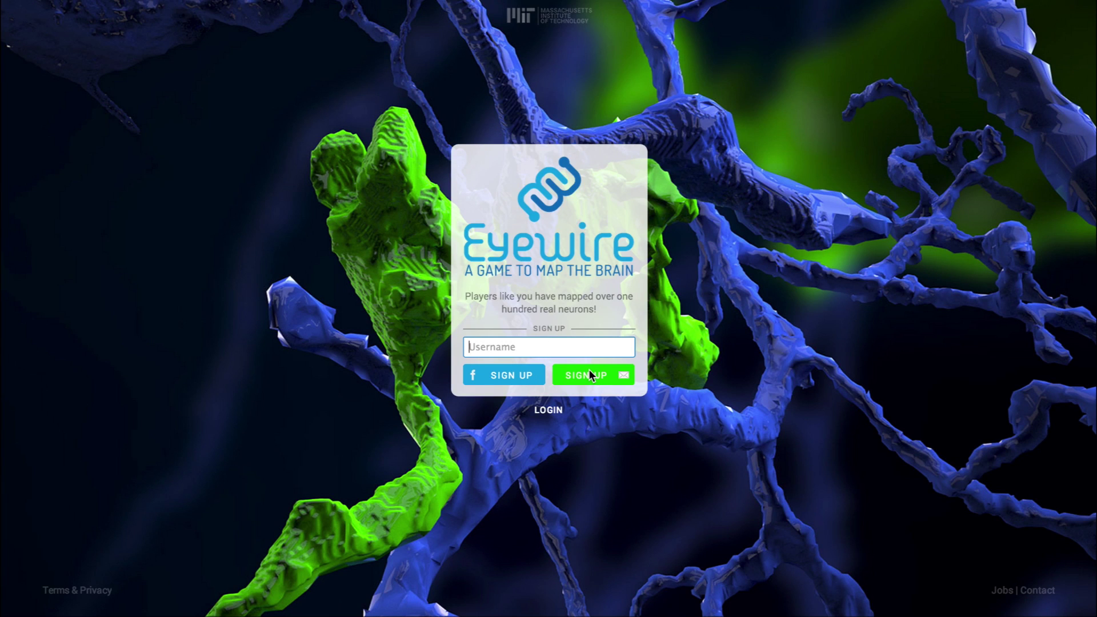
Log in to Eyewire with your username and password to reach the overview page
{"action": "left_click", "coordinate": [548, 410]}
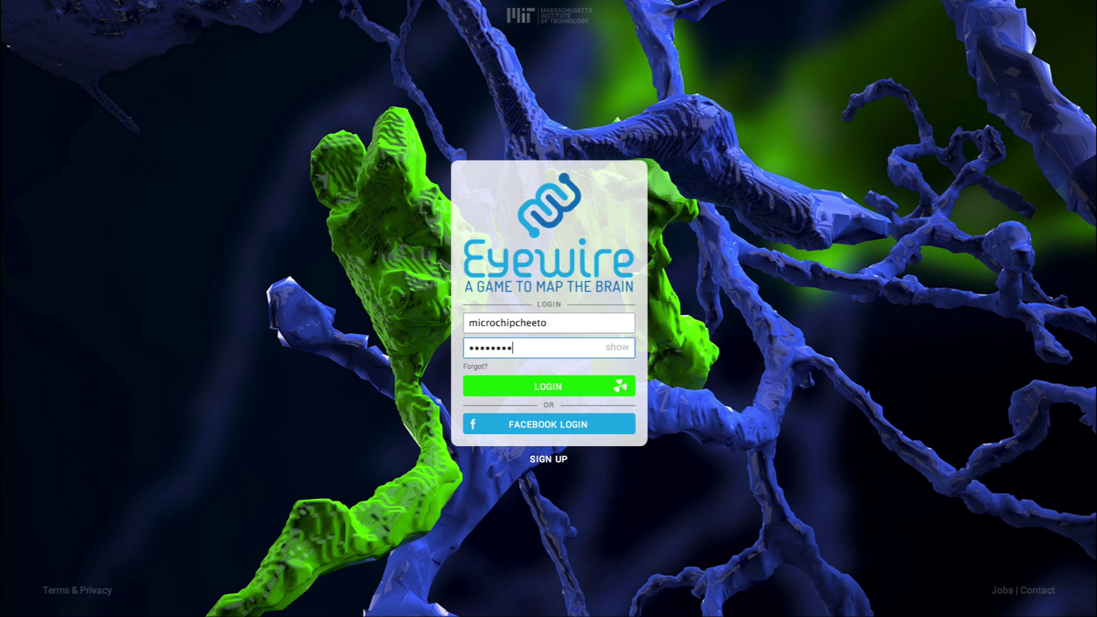
{"action": "key", "text": "Return"}
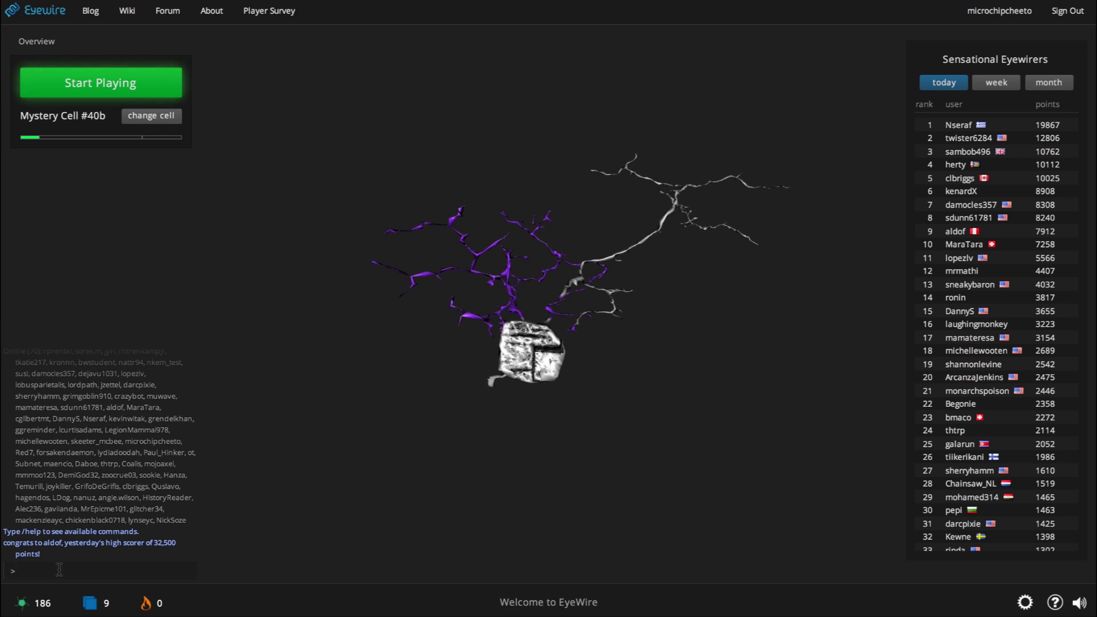
Send the chat messages 'recording a demo video :)' and '<-- amy'
{"action": "type", "text": "recording a demo vi"}
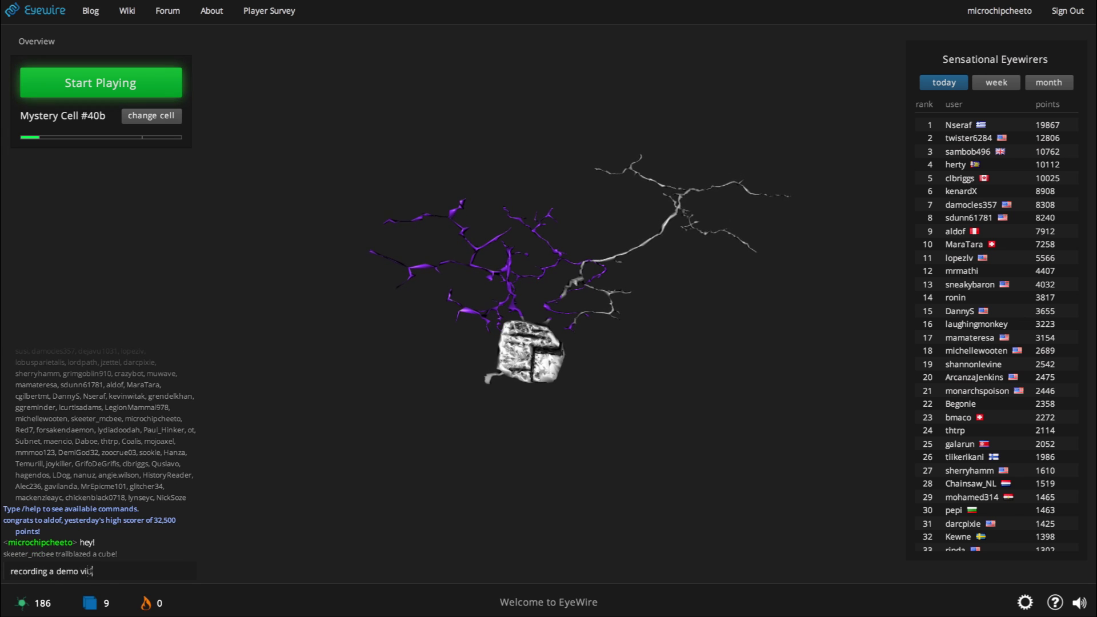
{"action": "type", "text": "deo :)"}
{"action": "key", "text": "Return"}
{"action": "type", "text": "<-- amy"}
{"action": "key", "text": "Return"}
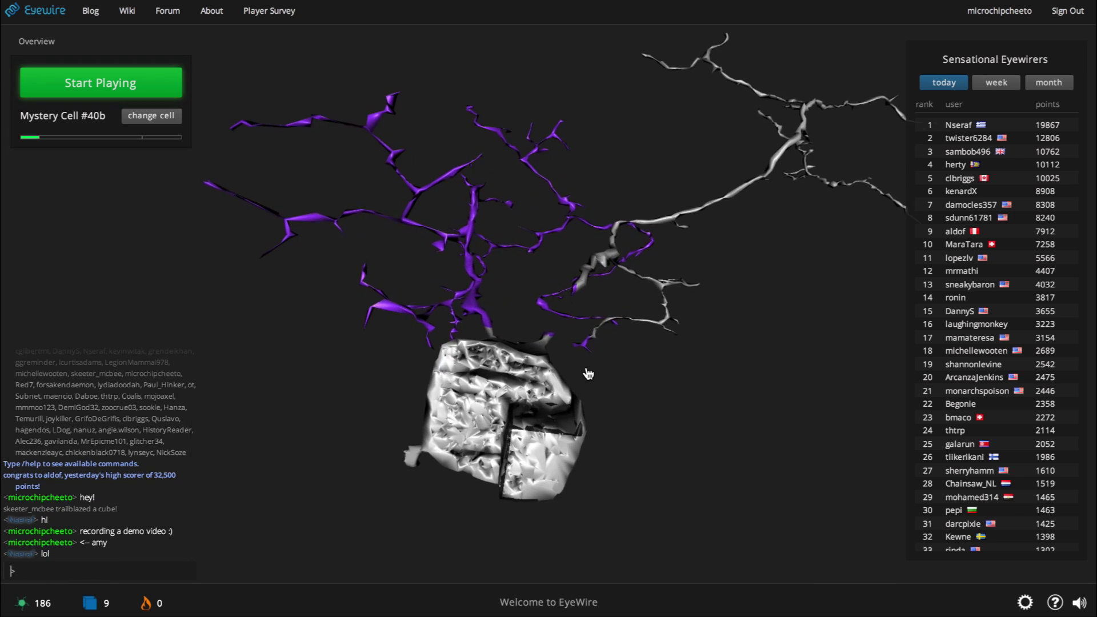
Rotate and zoom the mystery cell's 3-D model, then start playing a tracing cube
{"action": "left_click_drag", "start_coordinate": [380, 477], "coordinate": [786, 287]}
{"action": "left_click_drag", "start_coordinate": [306, 139], "coordinate": [428, 134]}
{"action": "left_click_drag", "start_coordinate": [602, 329], "coordinate": [637, 424]}
{"action": "left_click", "coordinate": [117, 87]}
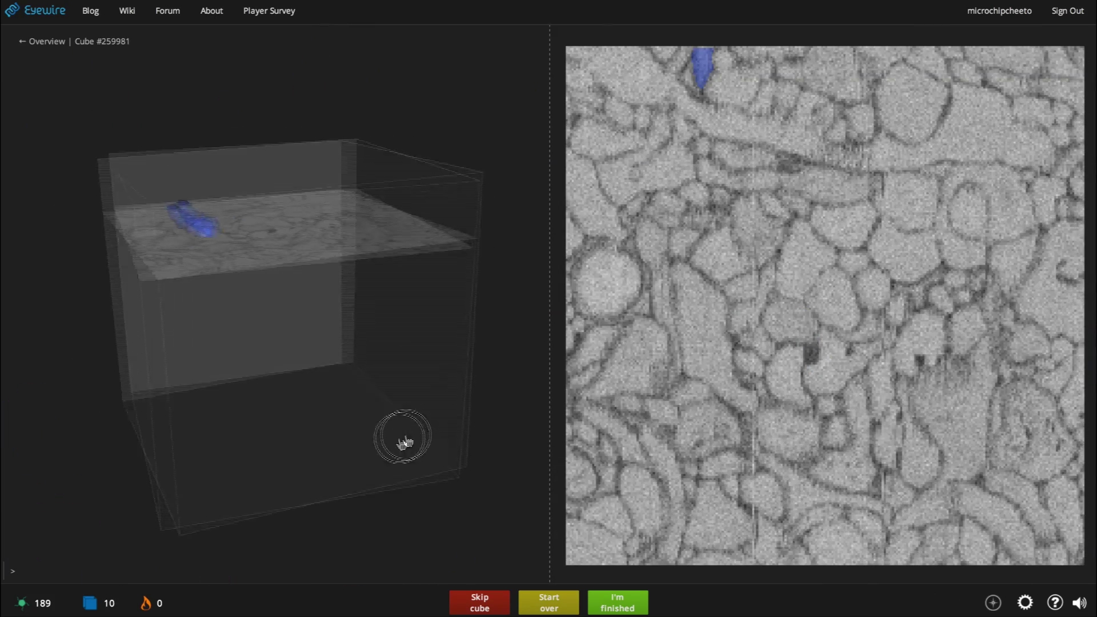
Rotate cube #259981 in 3-D and scroll through its slices to inspect the blue seed
{"action": "left_click_drag", "start_coordinate": [404, 447], "coordinate": [521, 364]}
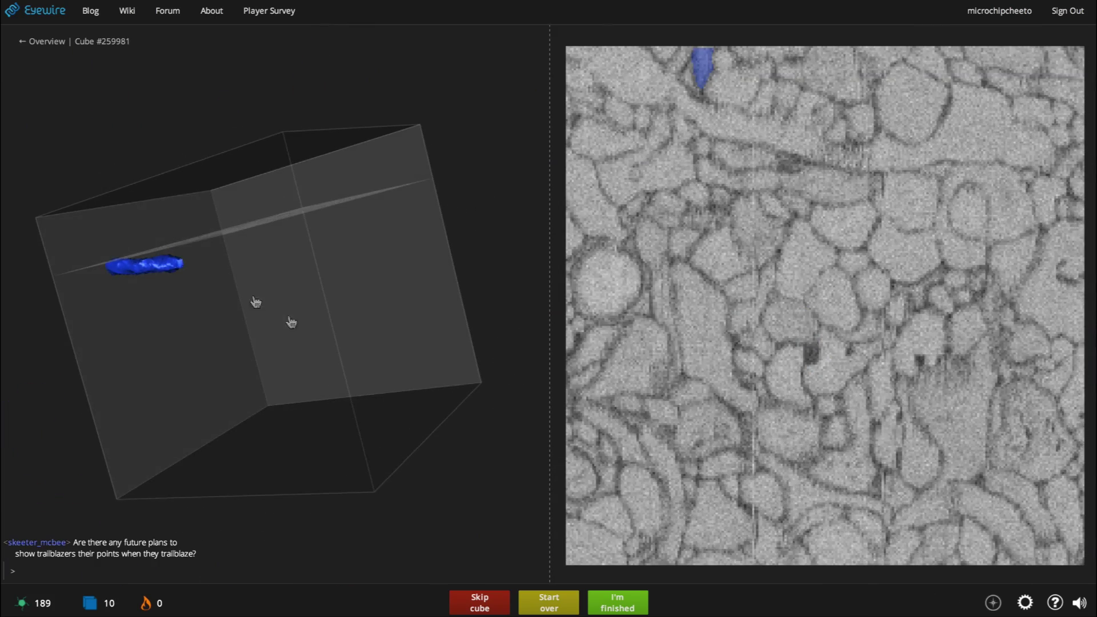
{"action": "left_click_drag", "start_coordinate": [256, 303], "coordinate": [486, 382]}
{"action": "scroll", "coordinate": [369, 286], "scroll_direction": "up", "scroll_amount": 5}
{"action": "left_click_drag", "start_coordinate": [377, 224], "coordinate": [358, 341]}
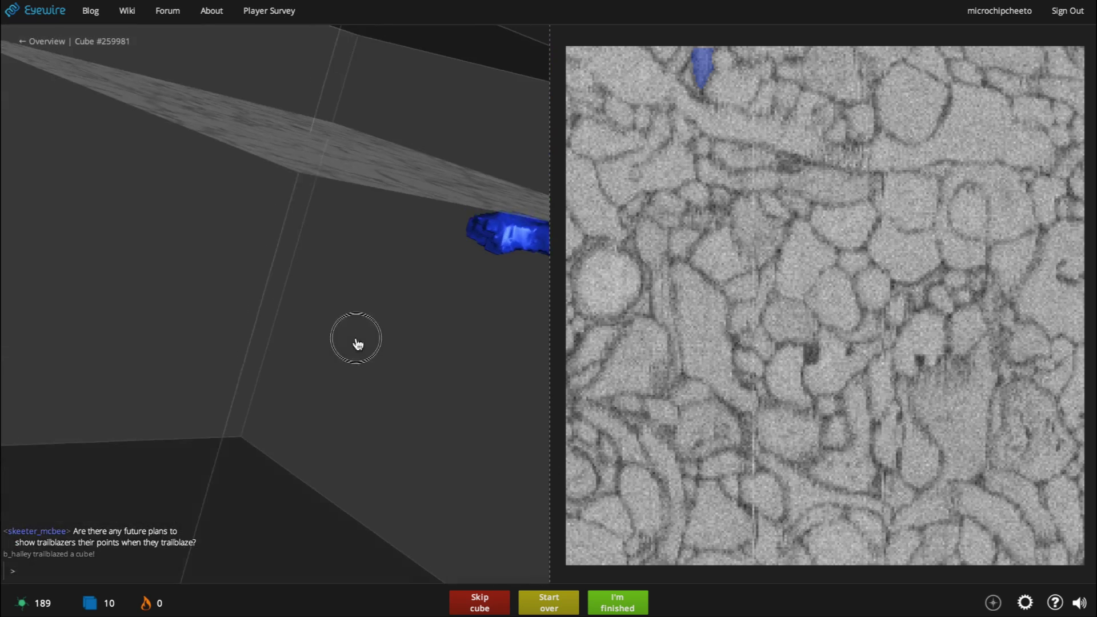
{"action": "scroll", "coordinate": [744, 222], "scroll_direction": "down", "scroll_amount": 5}
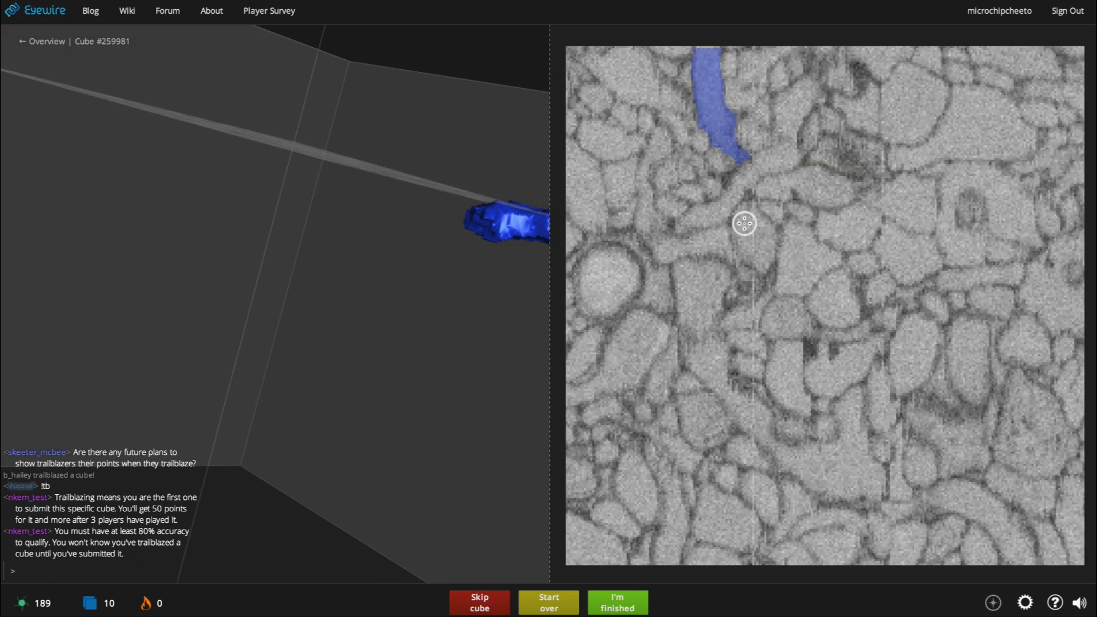
{"action": "scroll", "coordinate": [744, 223], "scroll_direction": "down", "scroll_amount": 3}
Add the segments beside the blue seed to grow a cyan branch, scrolling down through slices
{"action": "left_click", "coordinate": [755, 178]}
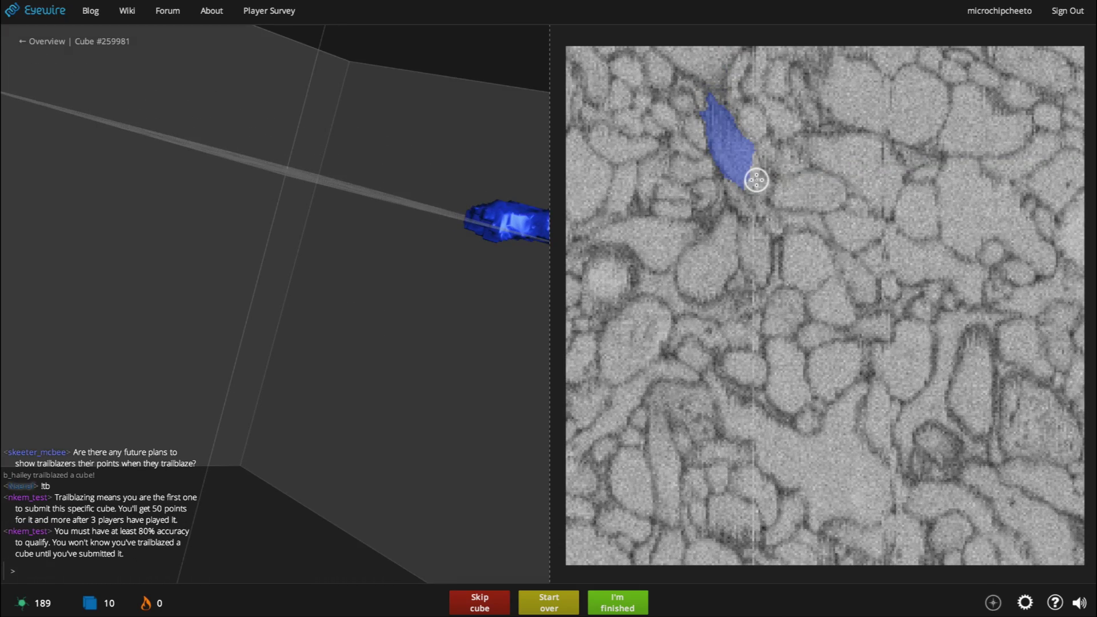
{"action": "left_click", "coordinate": [756, 182]}
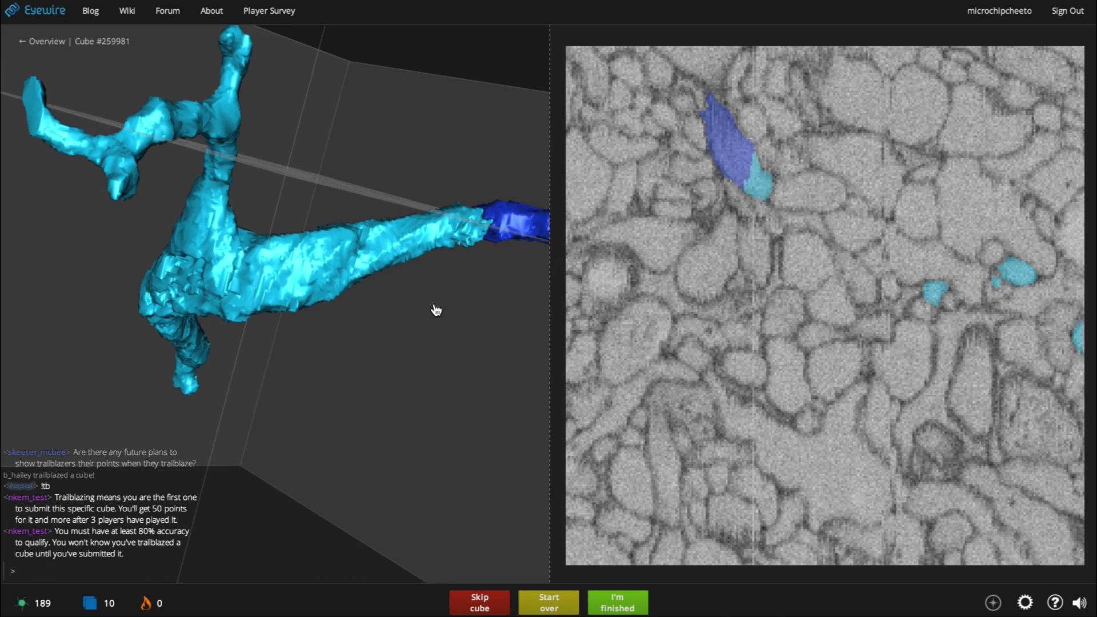
{"action": "left_click_drag", "start_coordinate": [436, 310], "coordinate": [282, 318]}
{"action": "scroll", "coordinate": [774, 247], "scroll_direction": "down", "scroll_amount": 6}
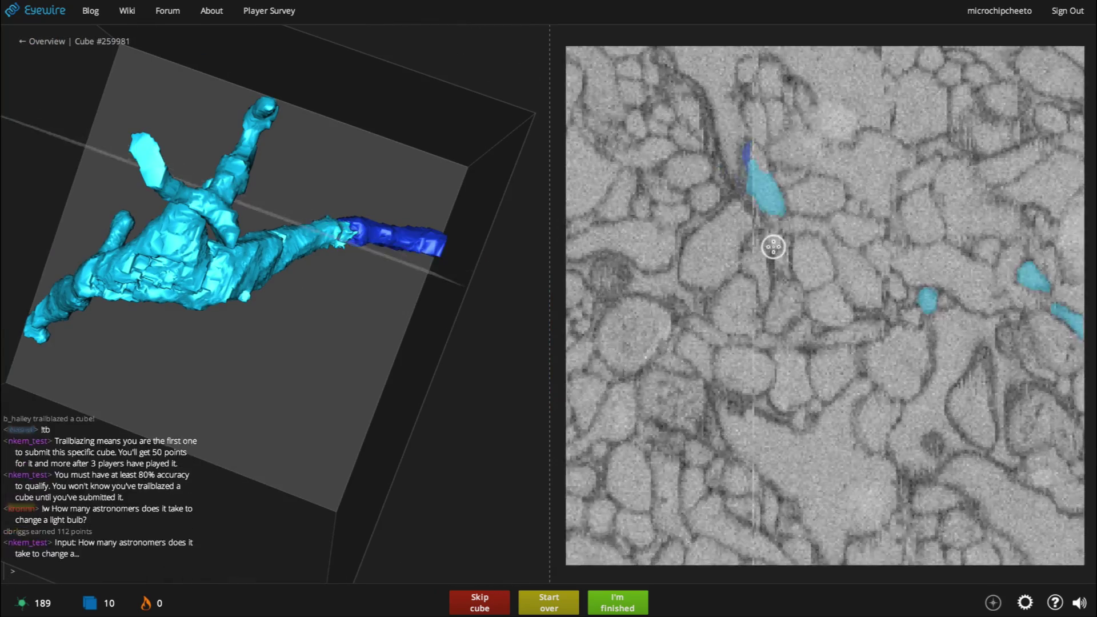
{"action": "scroll", "coordinate": [764, 203], "scroll_direction": "down", "scroll_amount": 8}
{"action": "scroll", "coordinate": [764, 203], "scroll_direction": "down", "scroll_amount": 6}
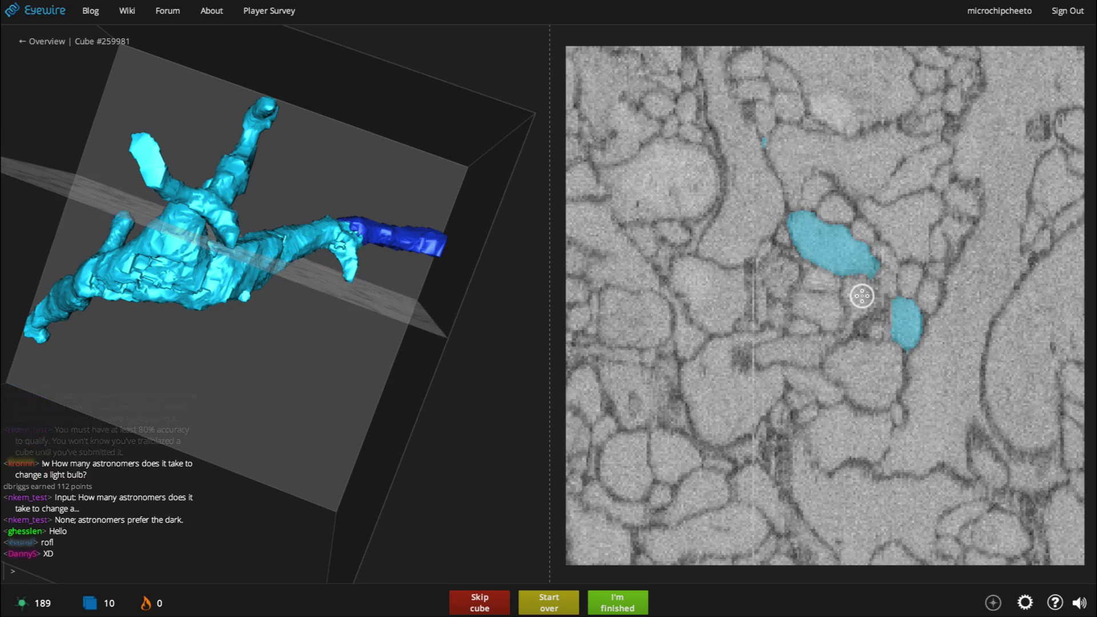
{"action": "scroll", "coordinate": [862, 296], "scroll_direction": "down", "scroll_amount": 4}
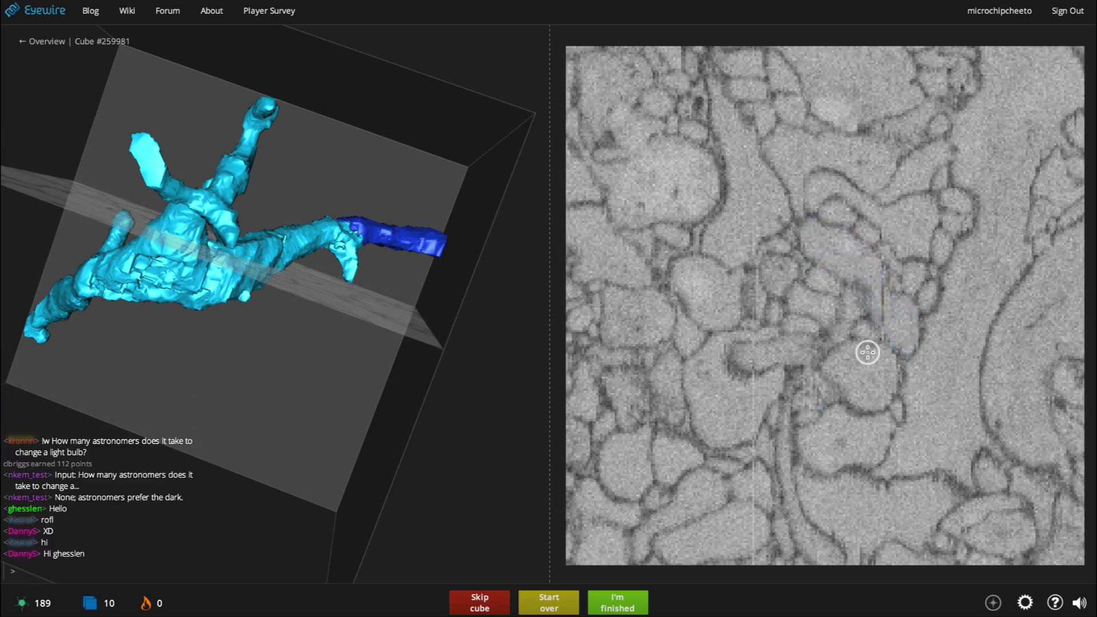
Scroll back up through the slices and rotate the 3-D view to check the cyan branch
{"action": "scroll", "coordinate": [867, 353], "scroll_direction": "up", "scroll_amount": 2}
{"action": "scroll", "coordinate": [891, 319], "scroll_direction": "up", "scroll_amount": 2}
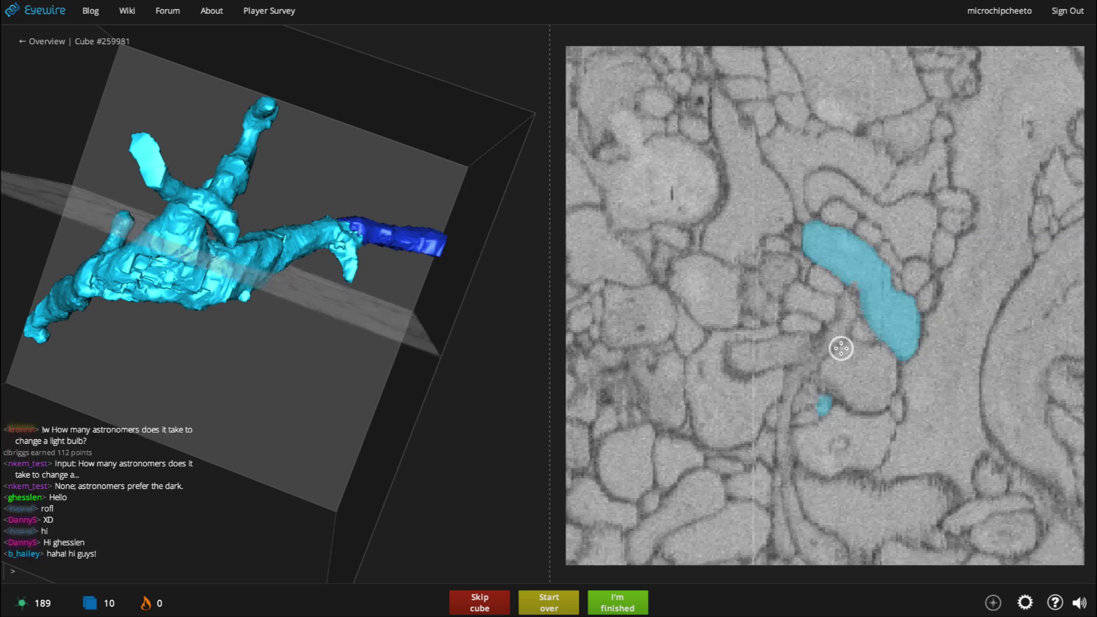
{"action": "left_click_drag", "start_coordinate": [515, 309], "coordinate": [384, 274]}
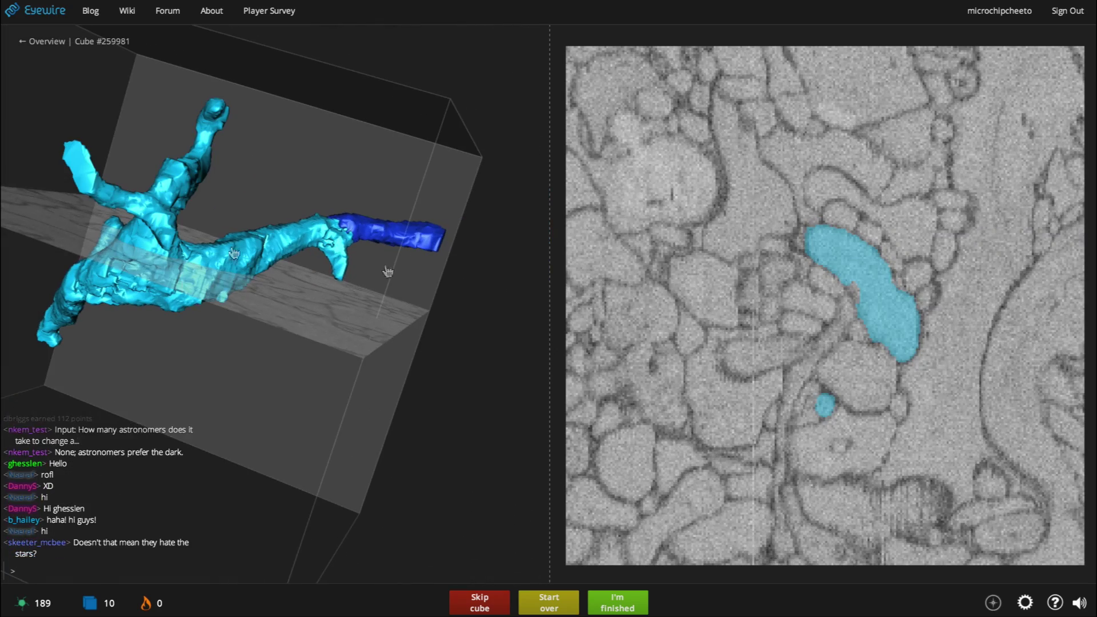
{"action": "scroll", "coordinate": [881, 330], "scroll_direction": "up", "scroll_amount": 3}
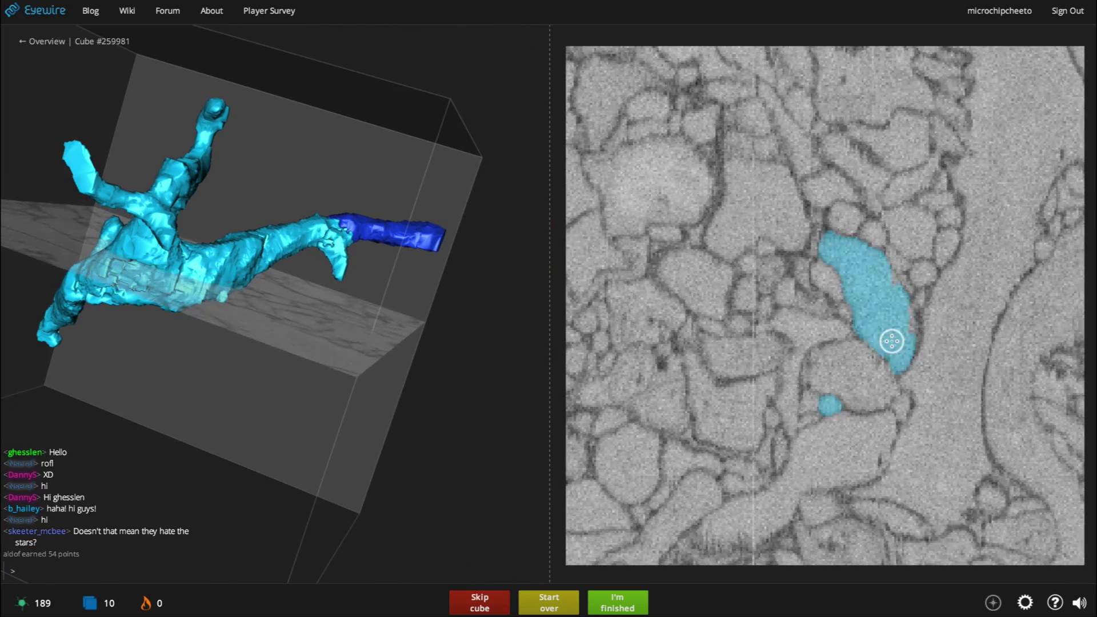
{"action": "scroll", "coordinate": [908, 337], "scroll_direction": "up", "scroll_amount": 2}
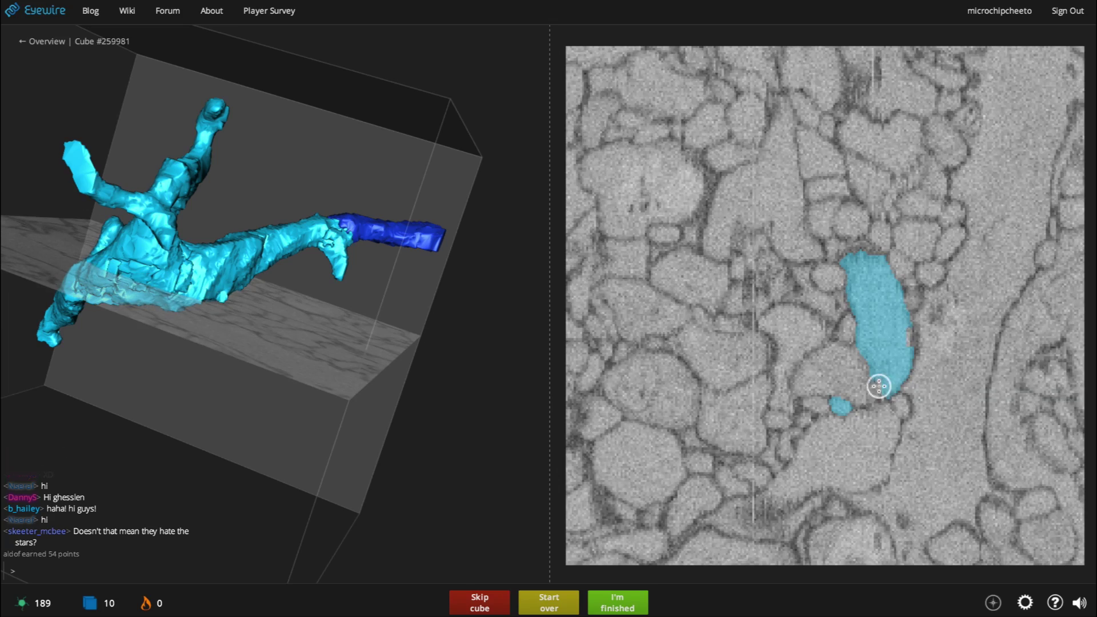
{"action": "scroll", "coordinate": [911, 337], "scroll_direction": "up", "scroll_amount": 2}
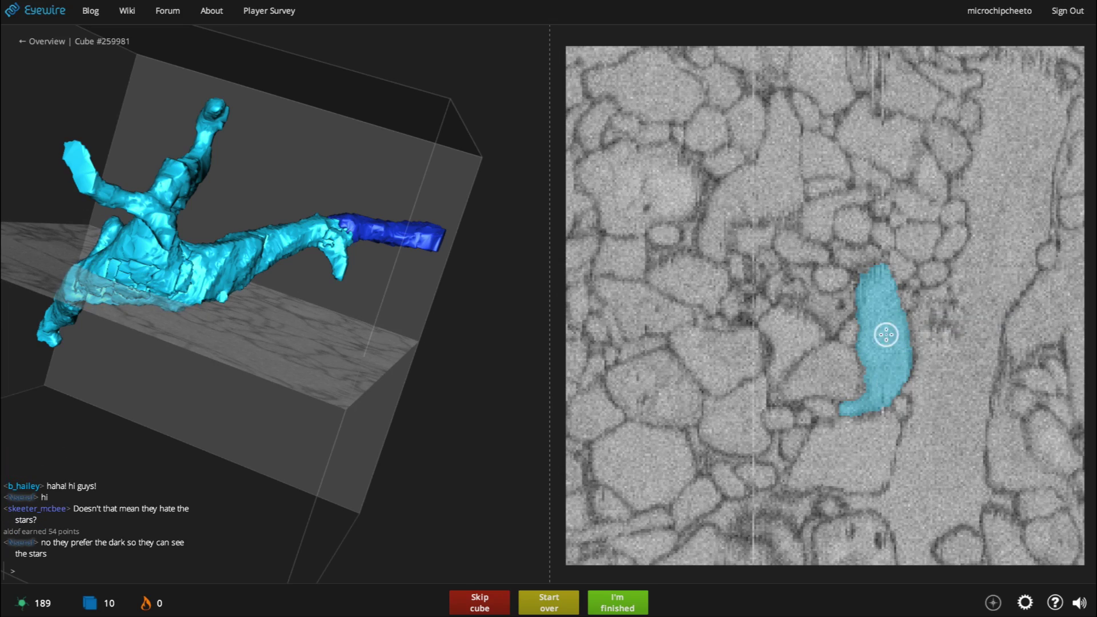
{"action": "scroll", "coordinate": [888, 395], "scroll_direction": "up", "scroll_amount": 3}
{"action": "scroll", "coordinate": [907, 434], "scroll_direction": "up", "scroll_amount": 3}
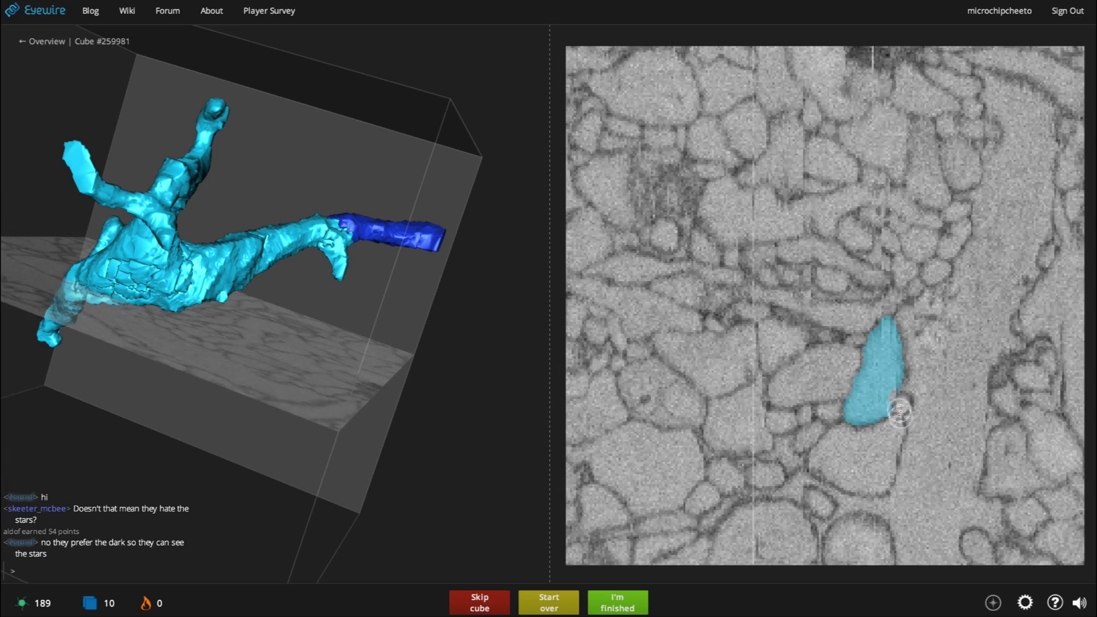
Review the cyan branch by rotating the 3-D view and scrolling up through slices
{"action": "left_click_drag", "start_coordinate": [167, 278], "coordinate": [370, 391]}
{"action": "scroll", "coordinate": [791, 369], "scroll_direction": "up", "scroll_amount": 6}
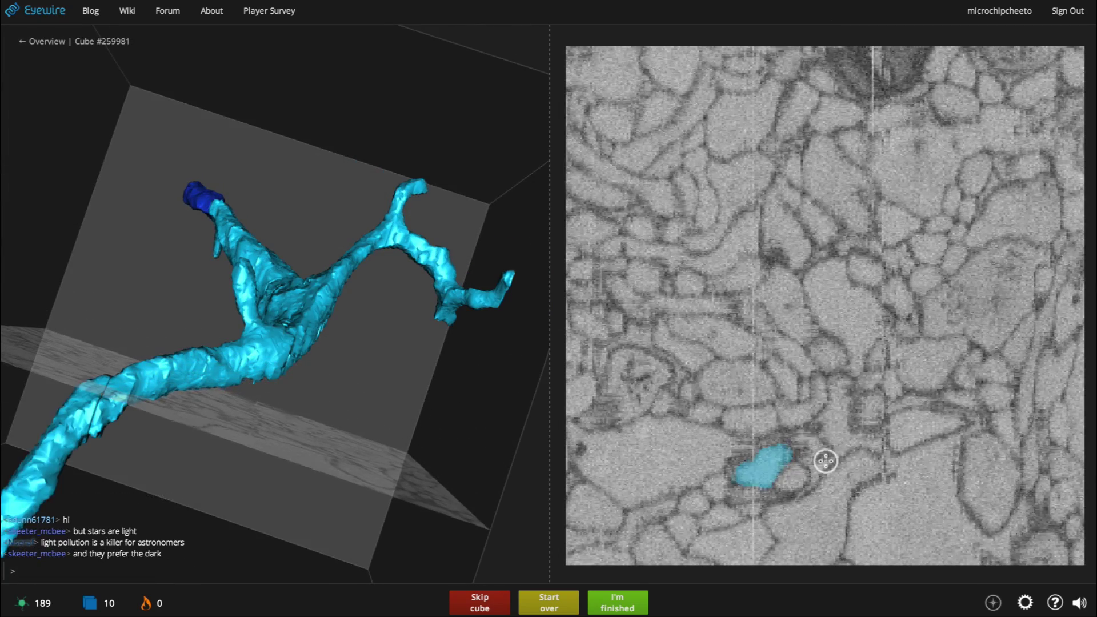
{"action": "scroll", "coordinate": [825, 458], "scroll_direction": "up", "scroll_amount": 3}
{"action": "left_click_drag", "start_coordinate": [269, 441], "coordinate": [434, 463]}
{"action": "scroll", "coordinate": [854, 479], "scroll_direction": "up", "scroll_amount": 2}
{"action": "scroll", "coordinate": [854, 479], "scroll_direction": "up", "scroll_amount": 4}
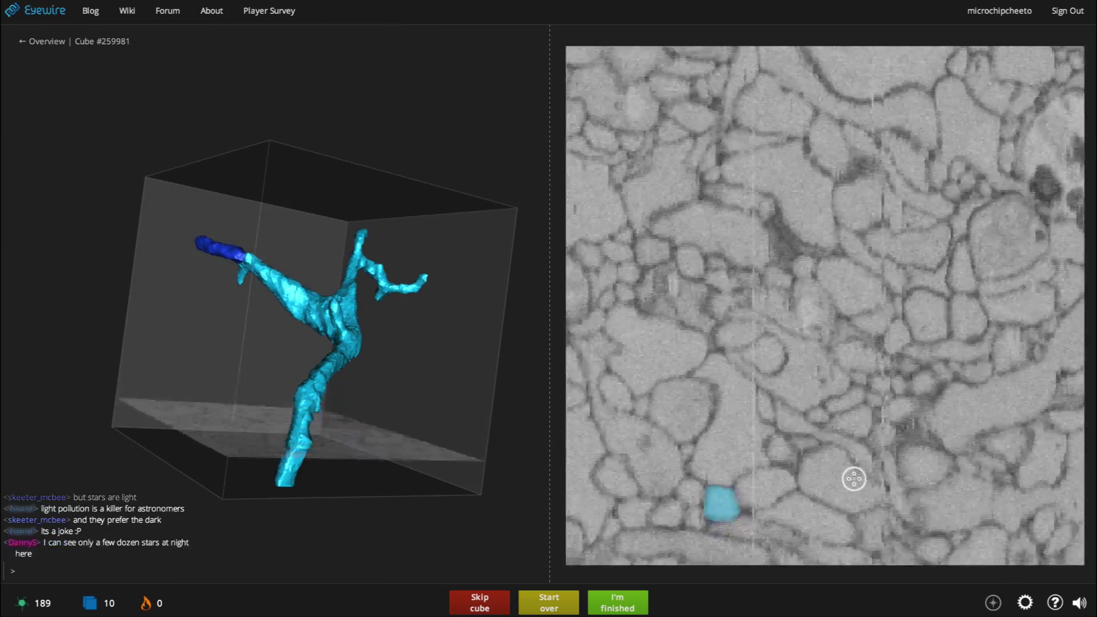
{"action": "scroll", "coordinate": [854, 479], "scroll_direction": "up", "scroll_amount": 3}
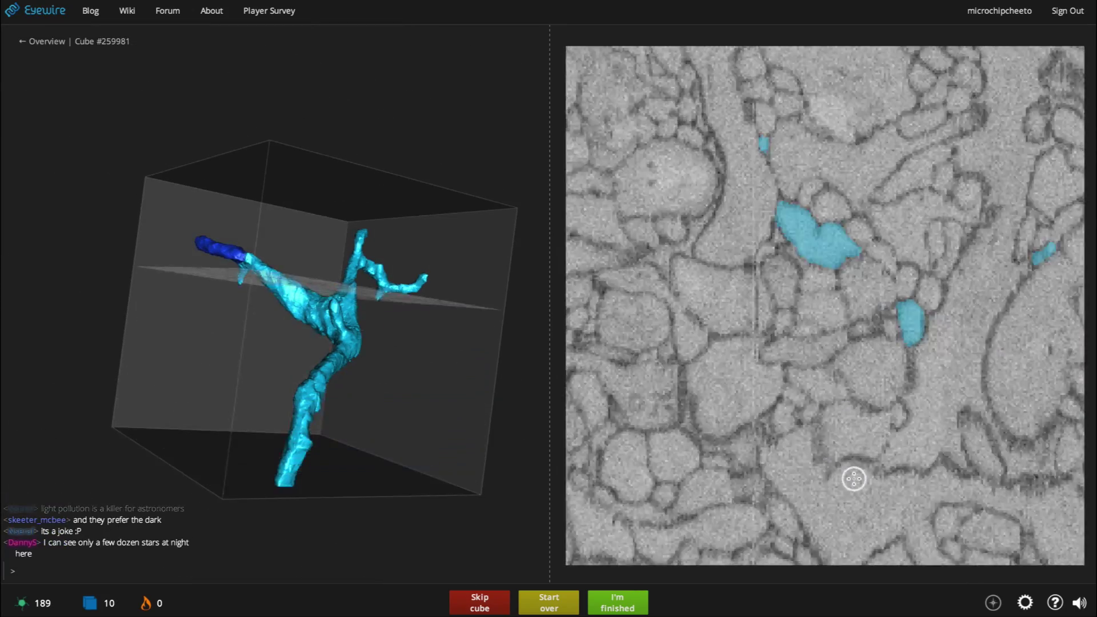
{"action": "scroll", "coordinate": [854, 479], "scroll_direction": "down", "scroll_amount": 1}
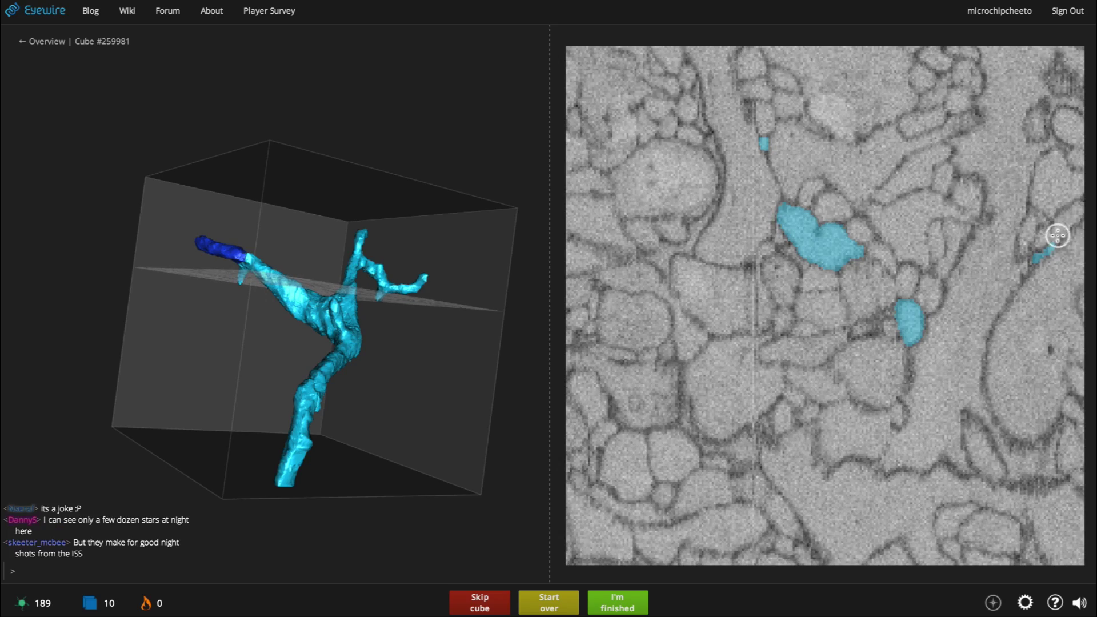
Zoom in on the neuron and scroll down through the slices, orbiting around the trace
{"action": "left_click_drag", "start_coordinate": [343, 343], "coordinate": [155, 357]}
{"action": "scroll", "coordinate": [154, 358], "scroll_direction": "up", "scroll_amount": 6}
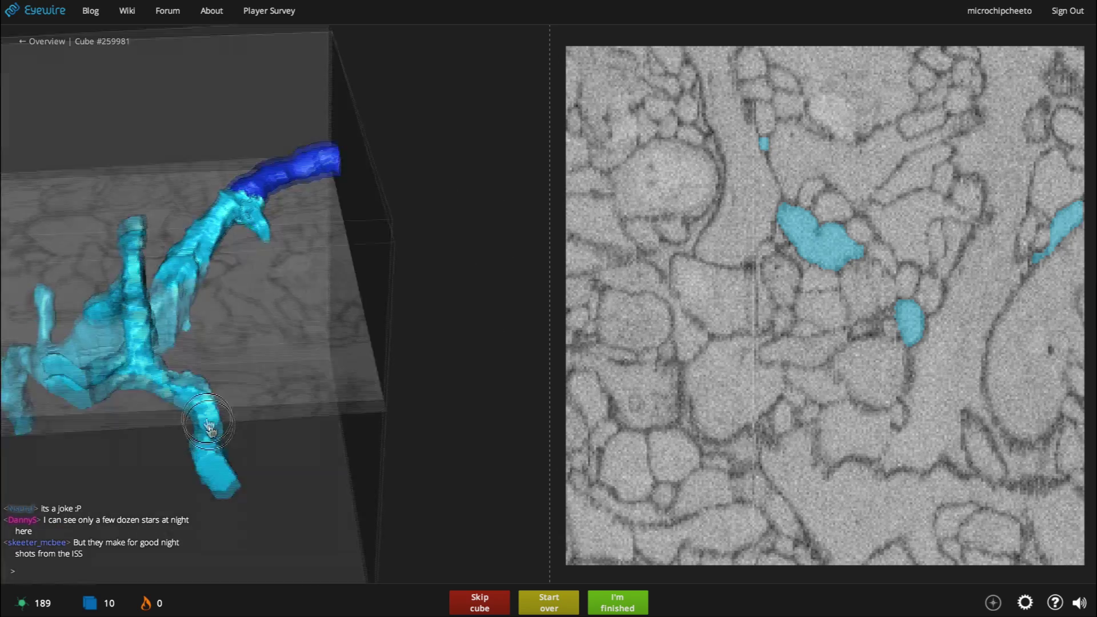
{"action": "left_click_drag", "start_coordinate": [495, 270], "coordinate": [265, 308]}
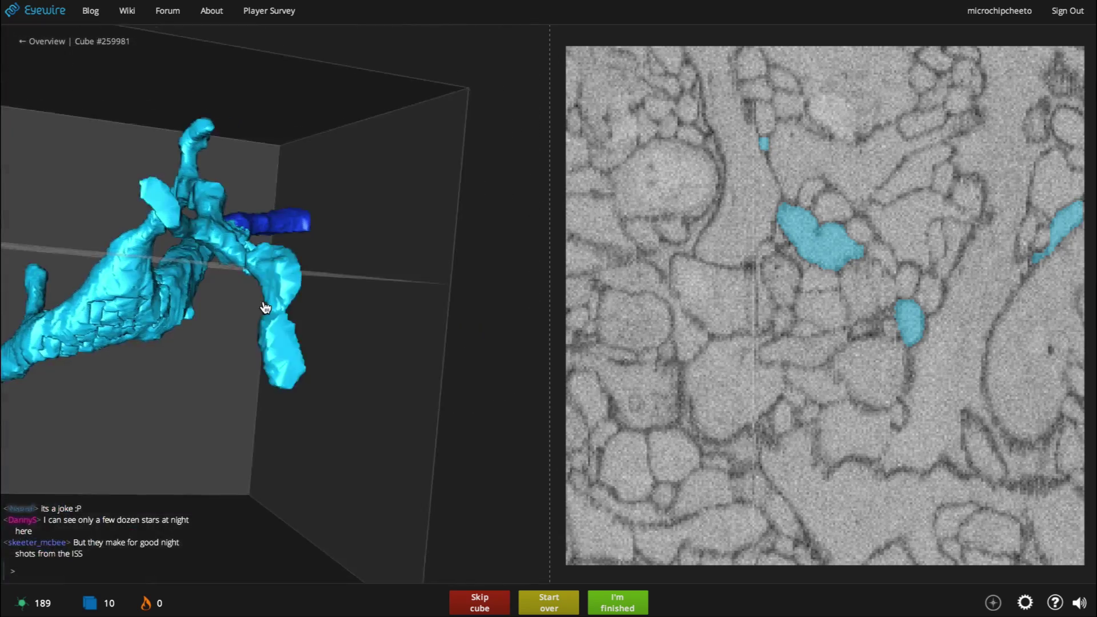
{"action": "scroll", "coordinate": [926, 313], "scroll_direction": "down", "scroll_amount": 6}
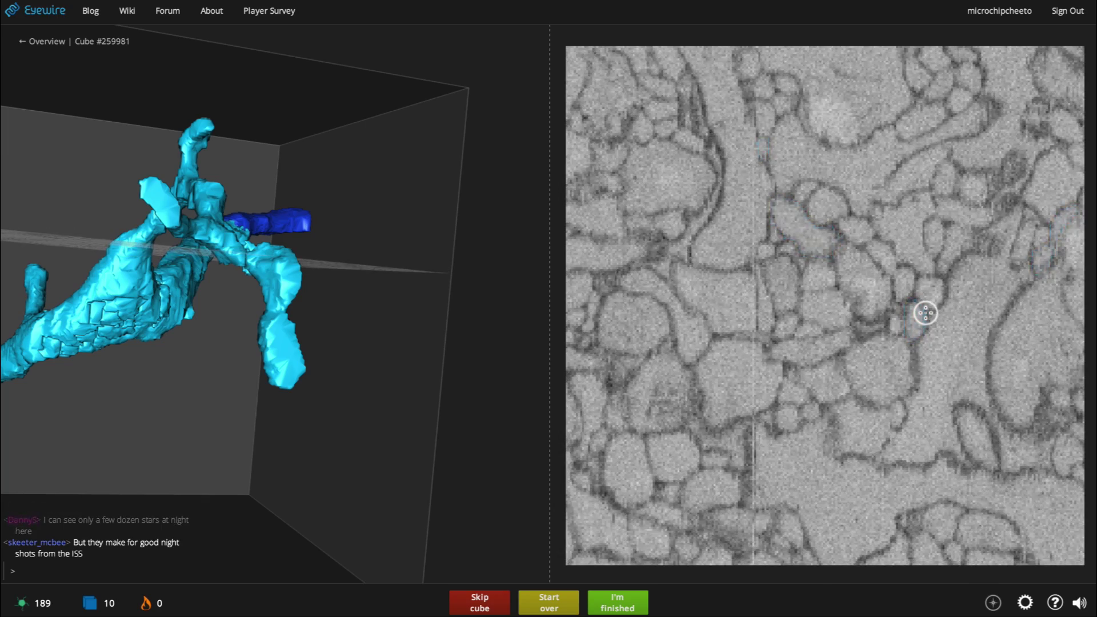
{"action": "scroll", "coordinate": [926, 312], "scroll_direction": "down", "scroll_amount": 8}
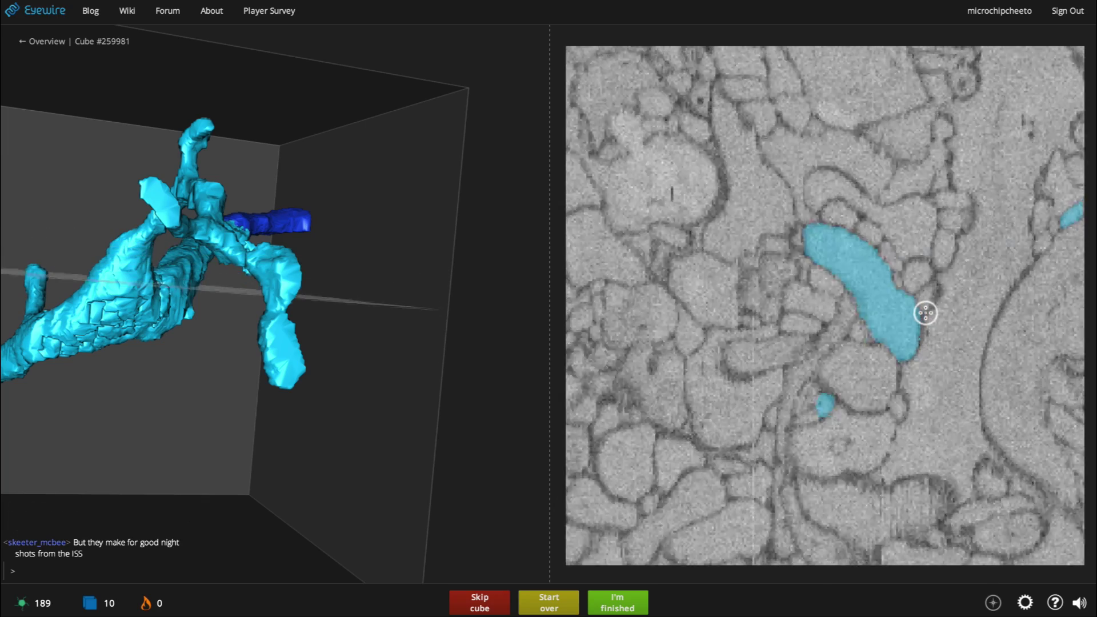
{"action": "scroll", "coordinate": [926, 312], "scroll_direction": "down", "scroll_amount": 8}
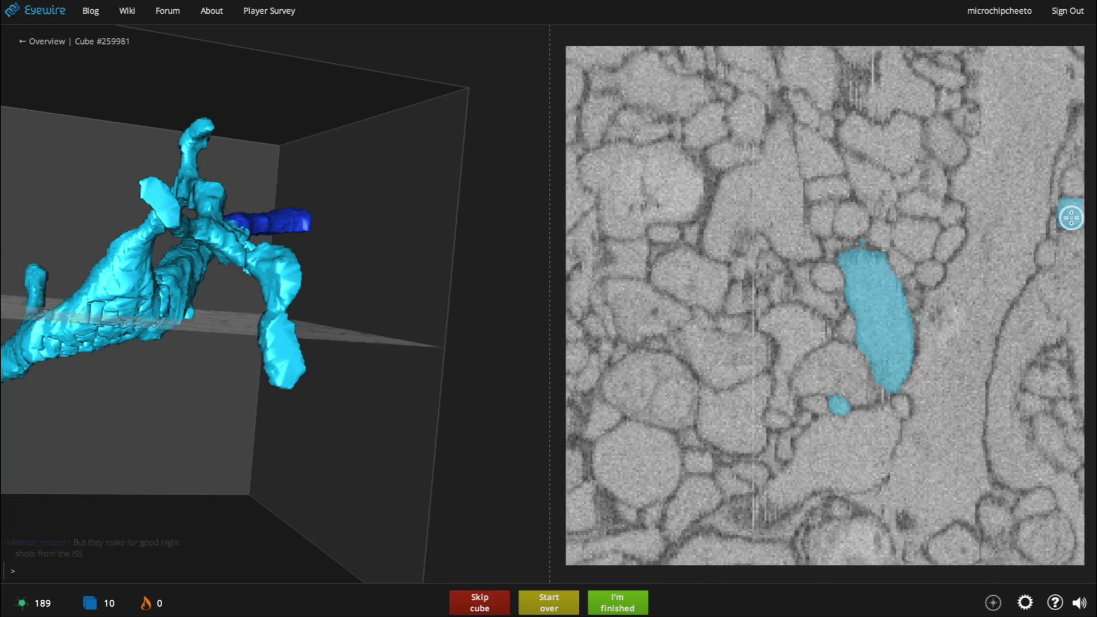
{"action": "scroll", "coordinate": [1071, 249], "scroll_direction": "down", "scroll_amount": 5}
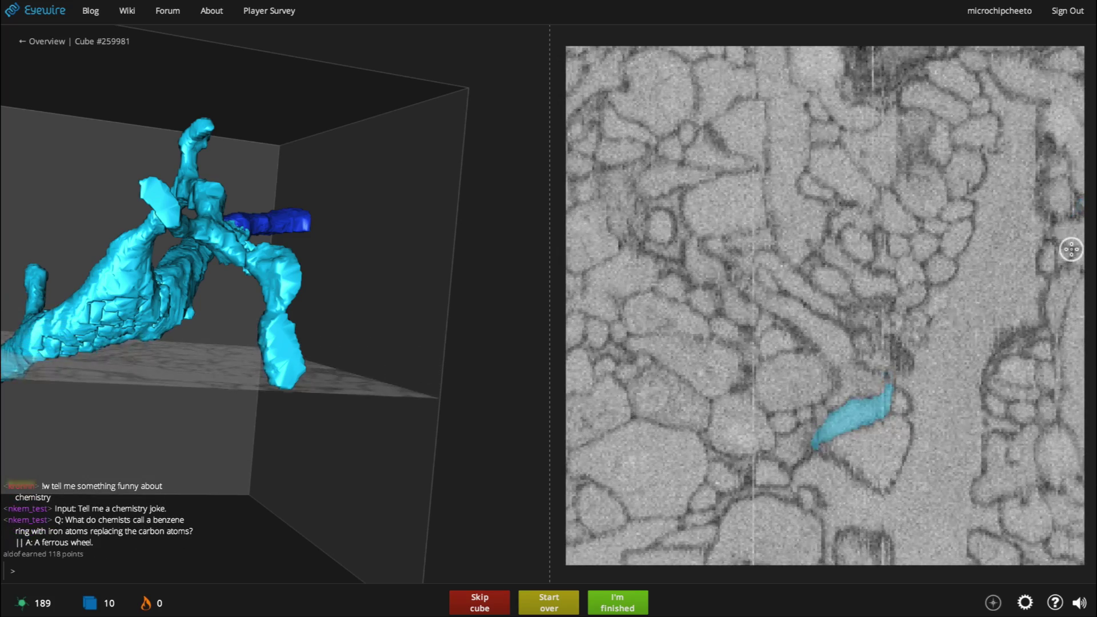
{"action": "left_click_drag", "start_coordinate": [400, 349], "coordinate": [288, 382]}
Jump the slices to points on the traced branch, including the small side branch
{"action": "left_click", "coordinate": [284, 152]}
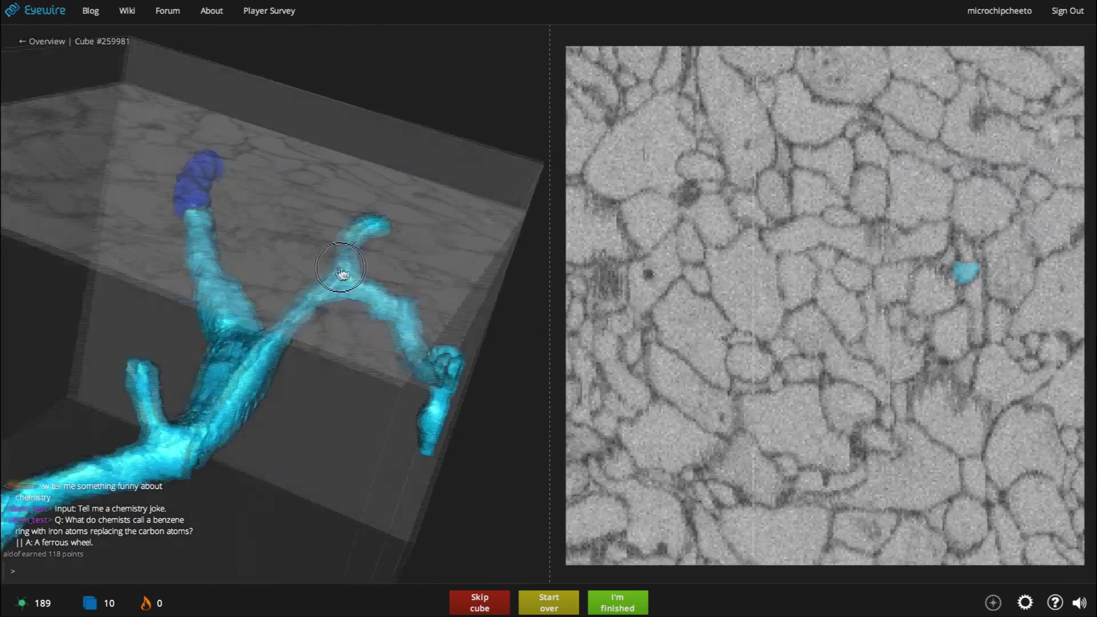
{"action": "scroll", "coordinate": [850, 306], "scroll_direction": "down", "scroll_amount": 2}
{"action": "scroll", "coordinate": [850, 306], "scroll_direction": "down", "scroll_amount": 2}
{"action": "left_click_drag", "start_coordinate": [503, 263], "coordinate": [239, 261]}
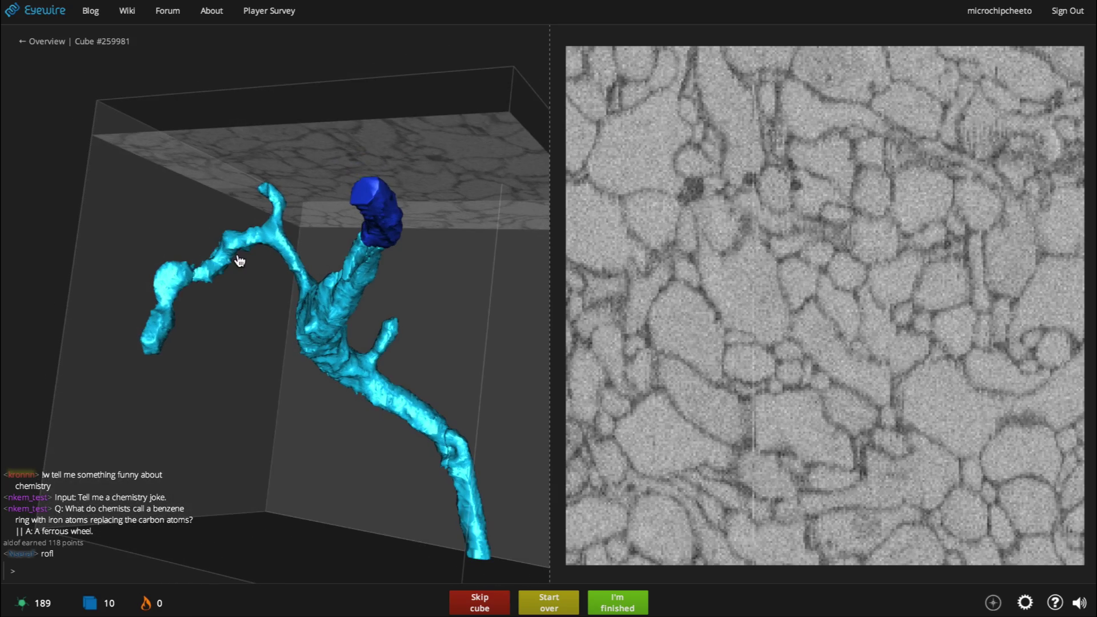
{"action": "left_click", "coordinate": [397, 325]}
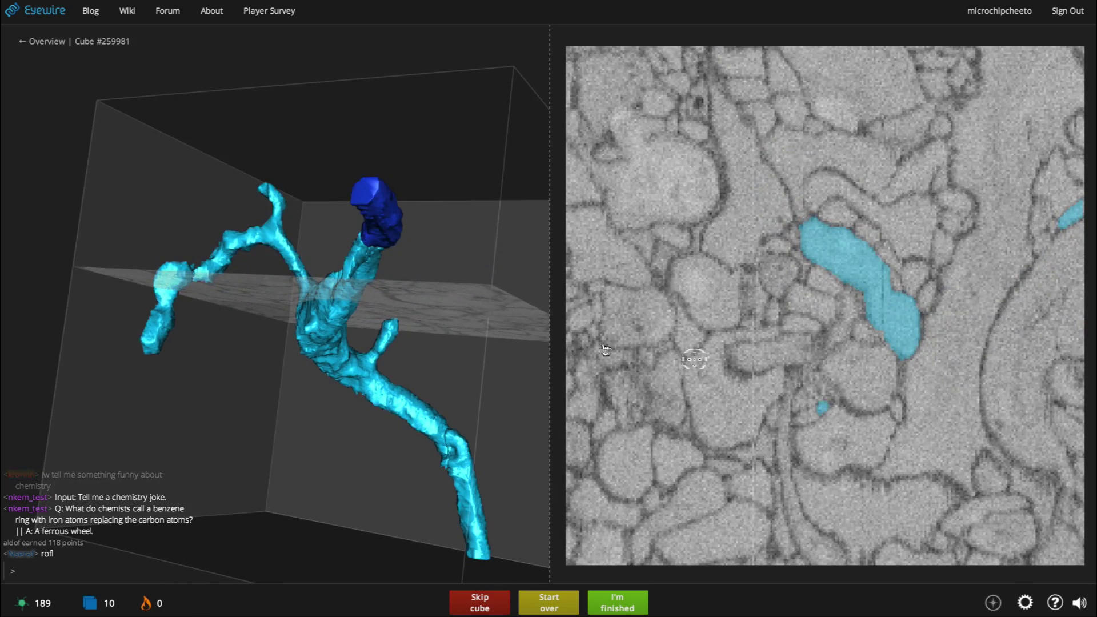
{"action": "scroll", "coordinate": [835, 414], "scroll_direction": "down", "scroll_amount": 3}
Finish and submit cube #259981 for 195 points, then proceed to cube #259207
{"action": "left_click", "coordinate": [621, 604]}
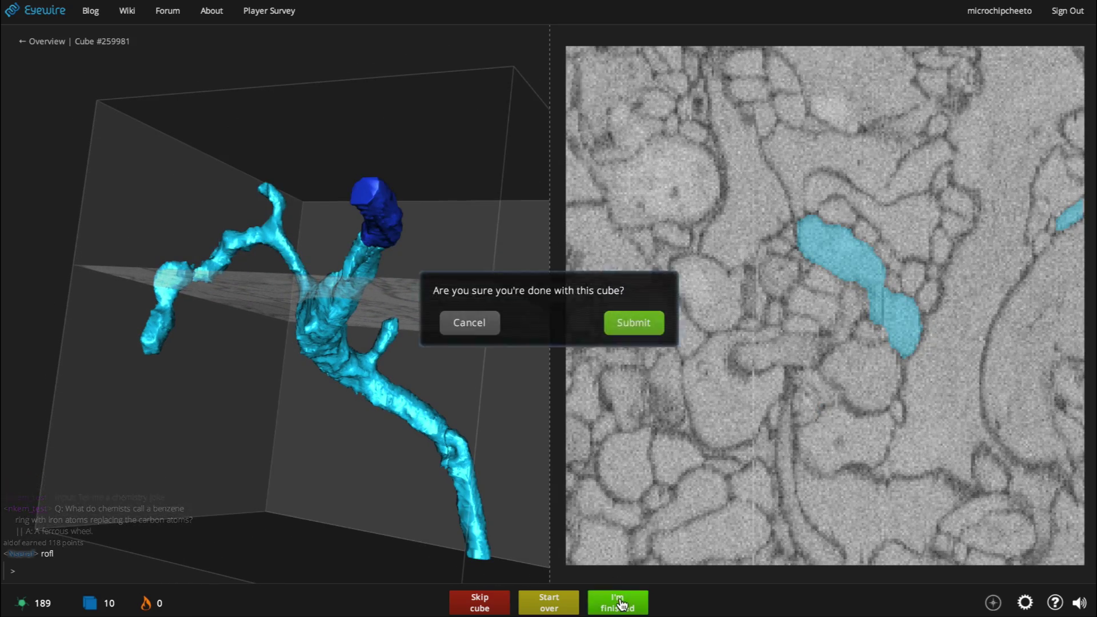
{"action": "left_click", "coordinate": [624, 322]}
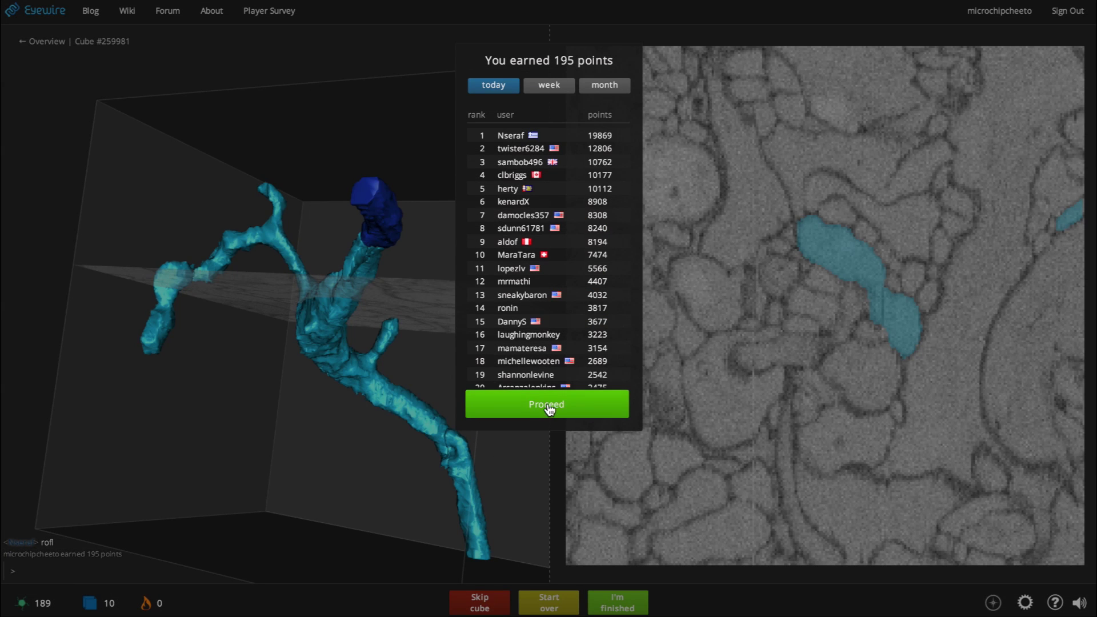
{"action": "left_click", "coordinate": [548, 405]}
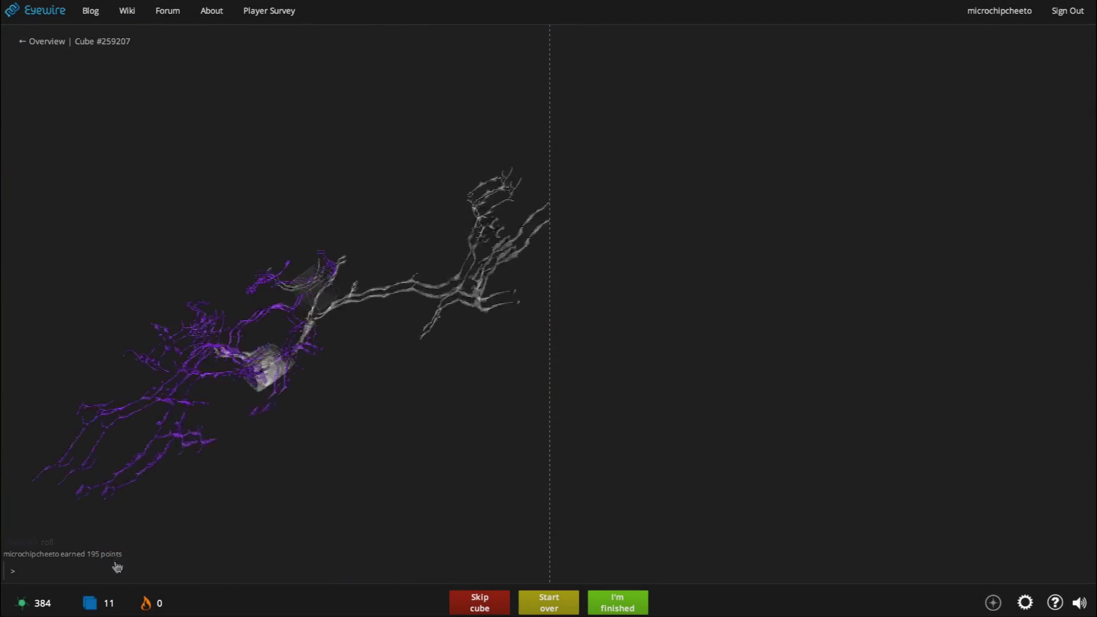
Post '195 points, oh yeah!' in chat and rotate the 3-D neuron view
{"action": "type", "text": "195 points,"}
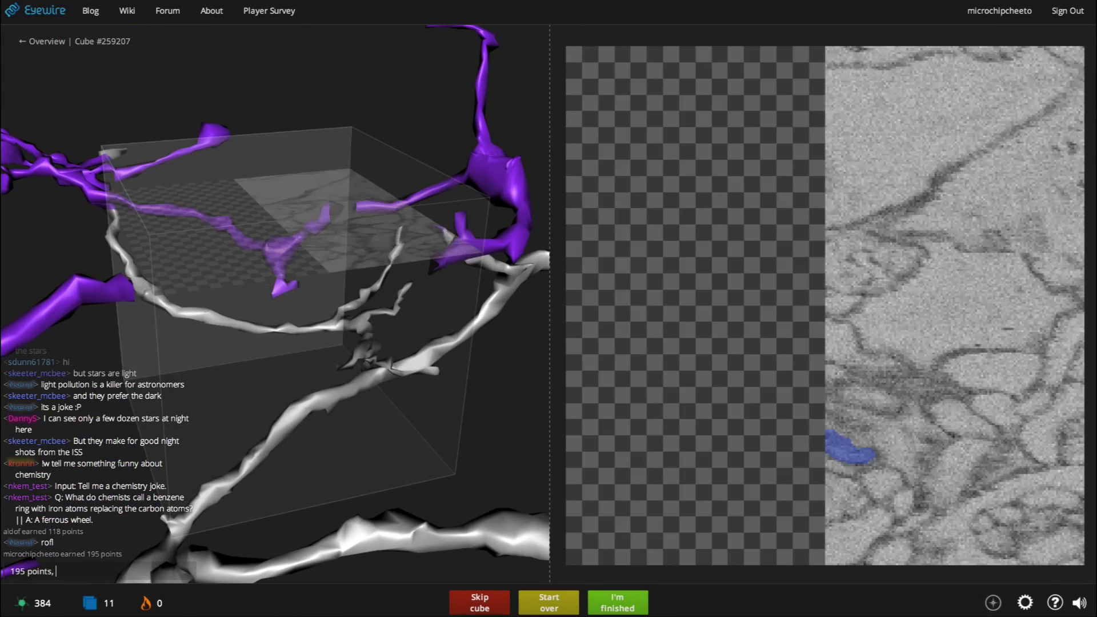
{"action": "type", "text": " oh yeah!"}
{"action": "key", "text": "Return"}
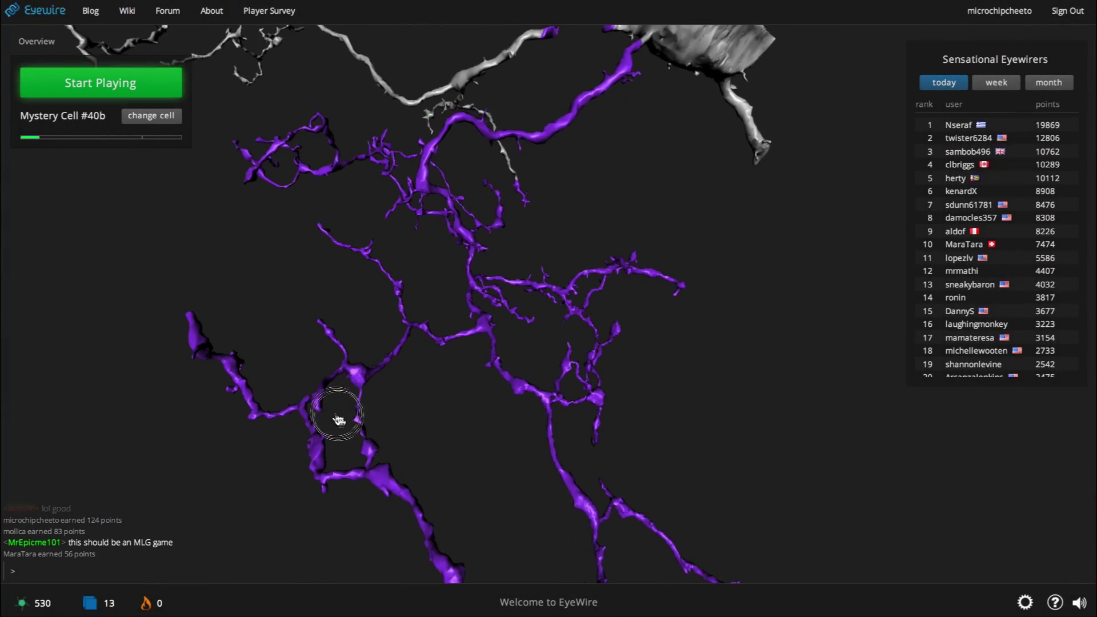
{"action": "left_click_drag", "start_coordinate": [339, 420], "coordinate": [515, 364]}
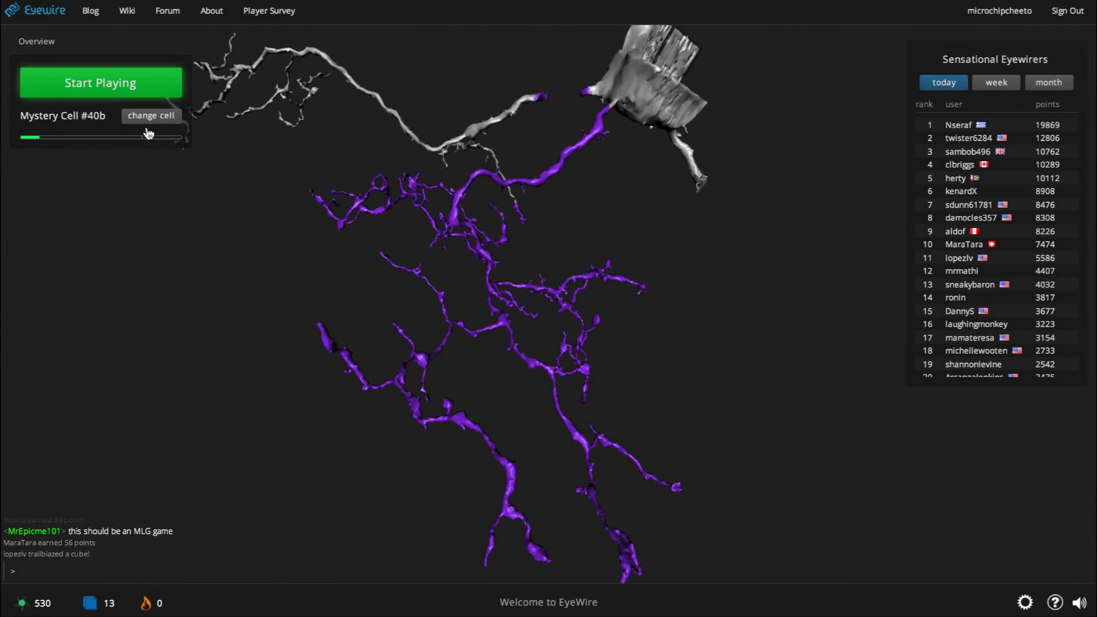
Switch the current cell from Mystery Cell #40b to Starburst #193 via the cell chooser
{"action": "left_click", "coordinate": [166, 117]}
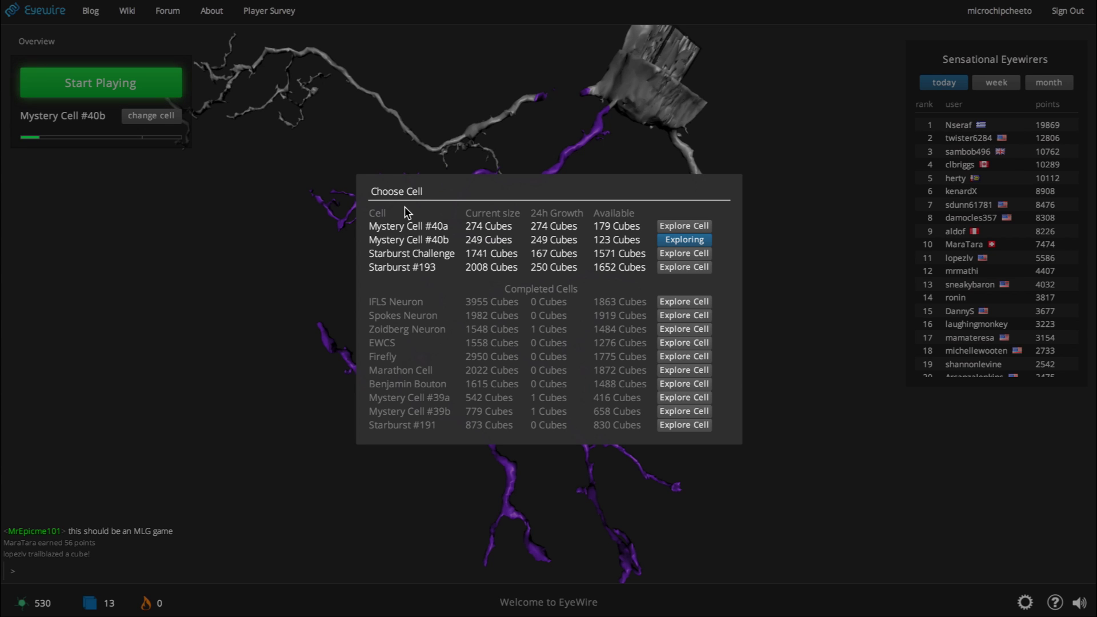
{"action": "left_click", "coordinate": [686, 268]}
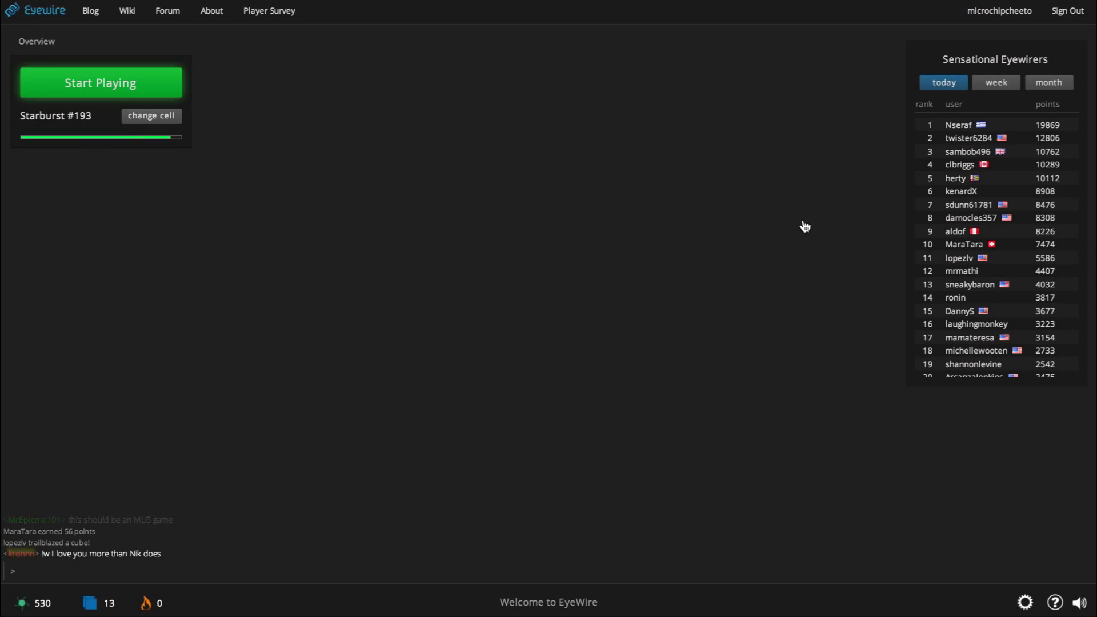
Rotate and zoom the Starburst #193 cell to examine its dendrites up close
{"action": "left_click_drag", "start_coordinate": [754, 434], "coordinate": [842, 387]}
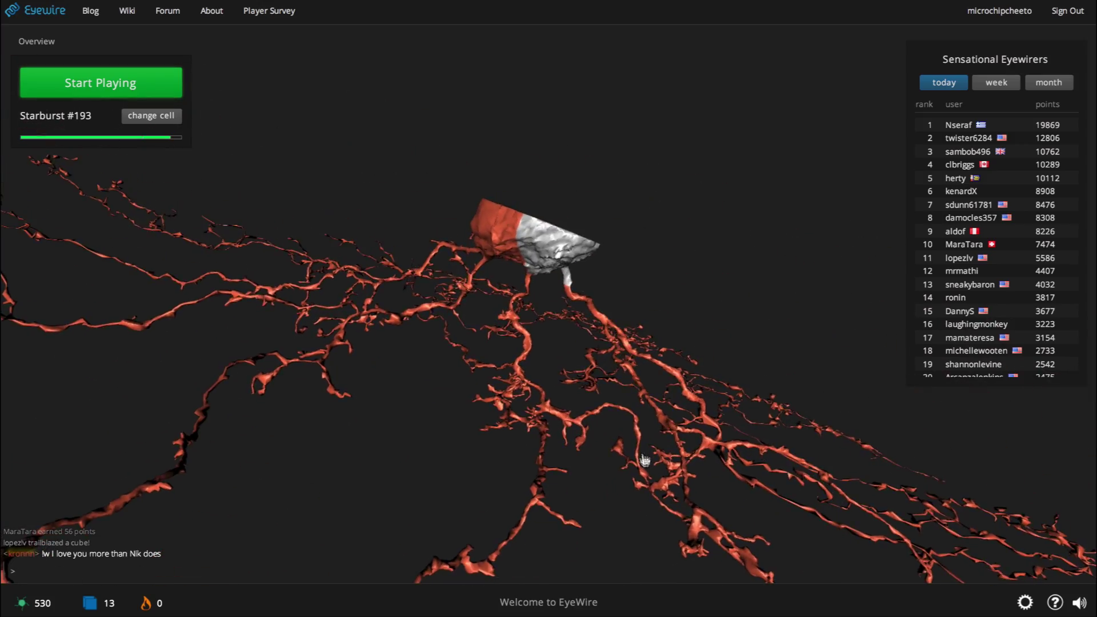
{"action": "scroll", "coordinate": [634, 434], "scroll_direction": "up", "scroll_amount": 3}
{"action": "left_click_drag", "start_coordinate": [613, 278], "coordinate": [162, 375]}
{"action": "scroll", "coordinate": [530, 372], "scroll_direction": "up", "scroll_amount": 5}
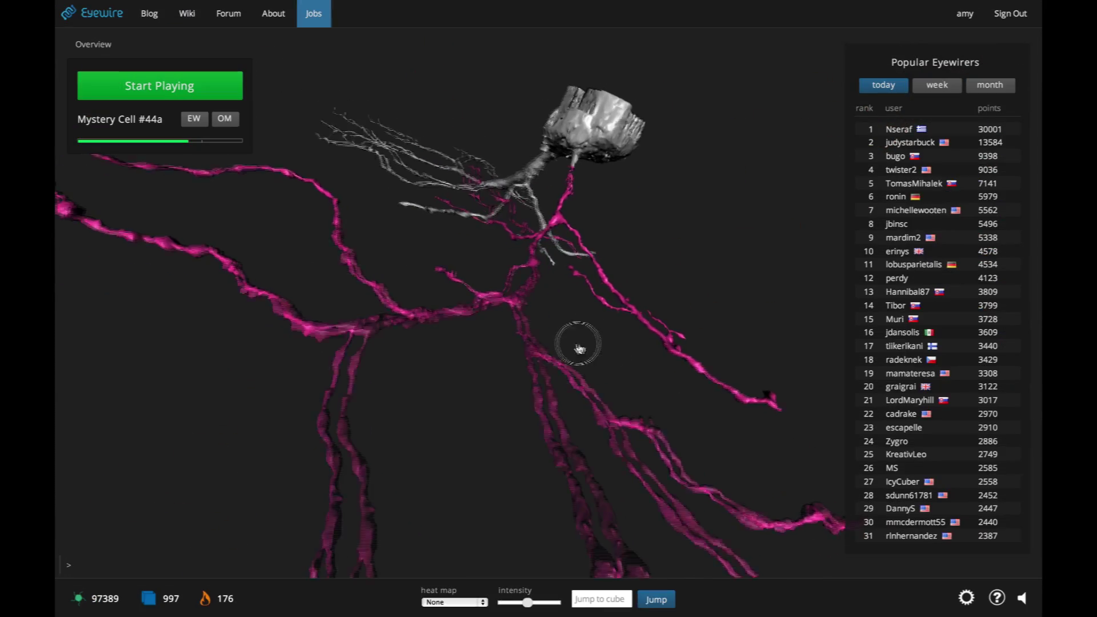
{"action": "left_click_drag", "start_coordinate": [576, 345], "coordinate": [560, 371]}
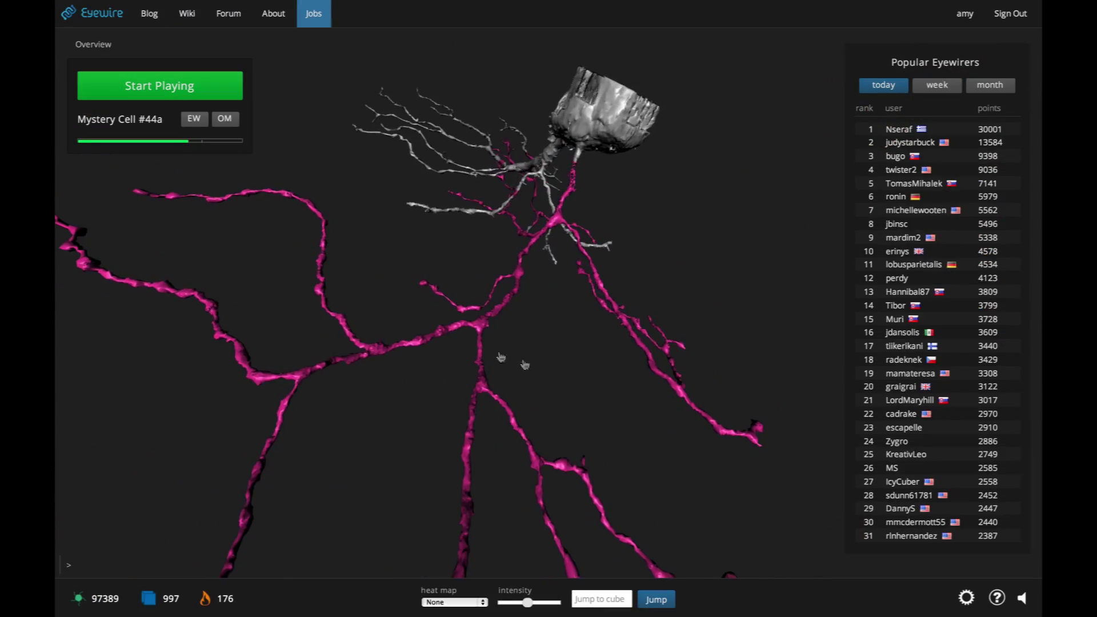
Open a chatting player's profile card from the chat log
{"action": "mouse_move", "coordinate": [133, 562]}
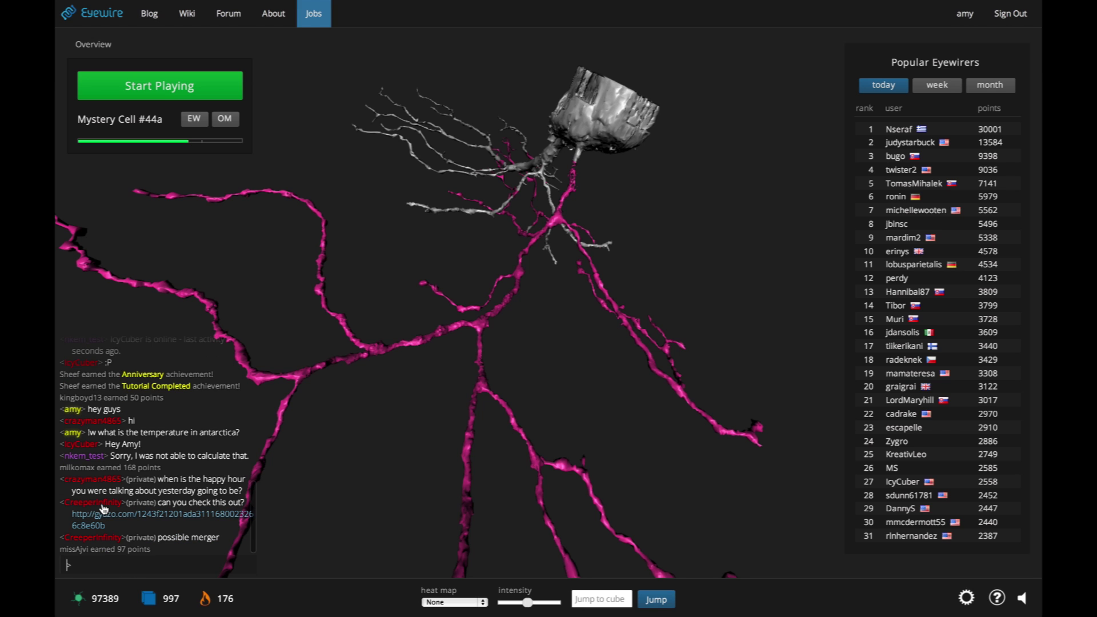
{"action": "left_click", "coordinate": [95, 479]}
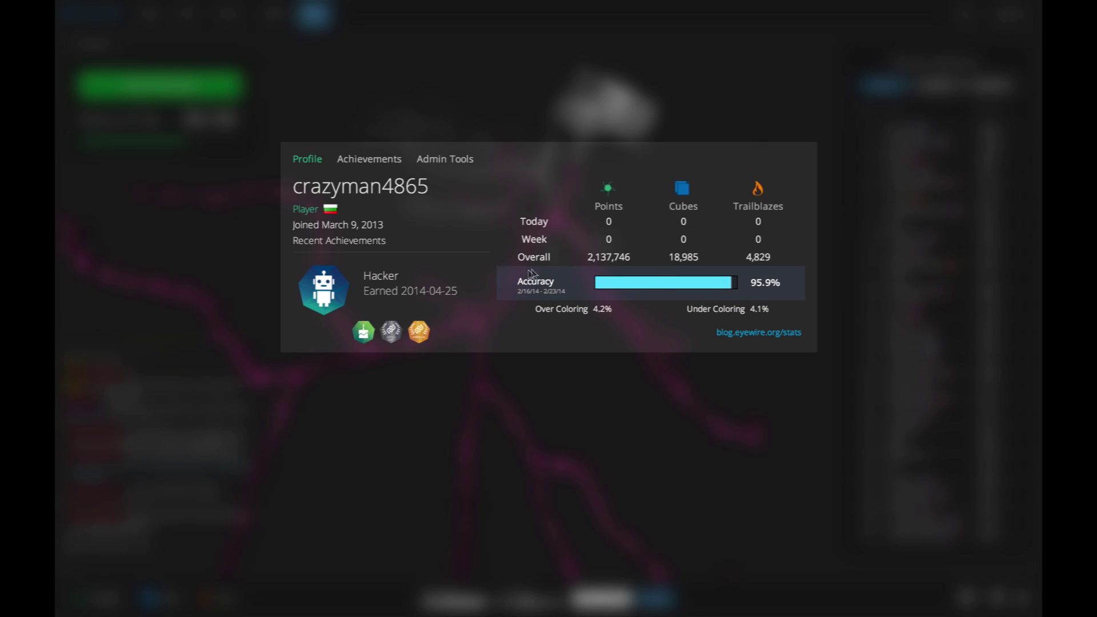
{"action": "left_click", "coordinate": [313, 285]}
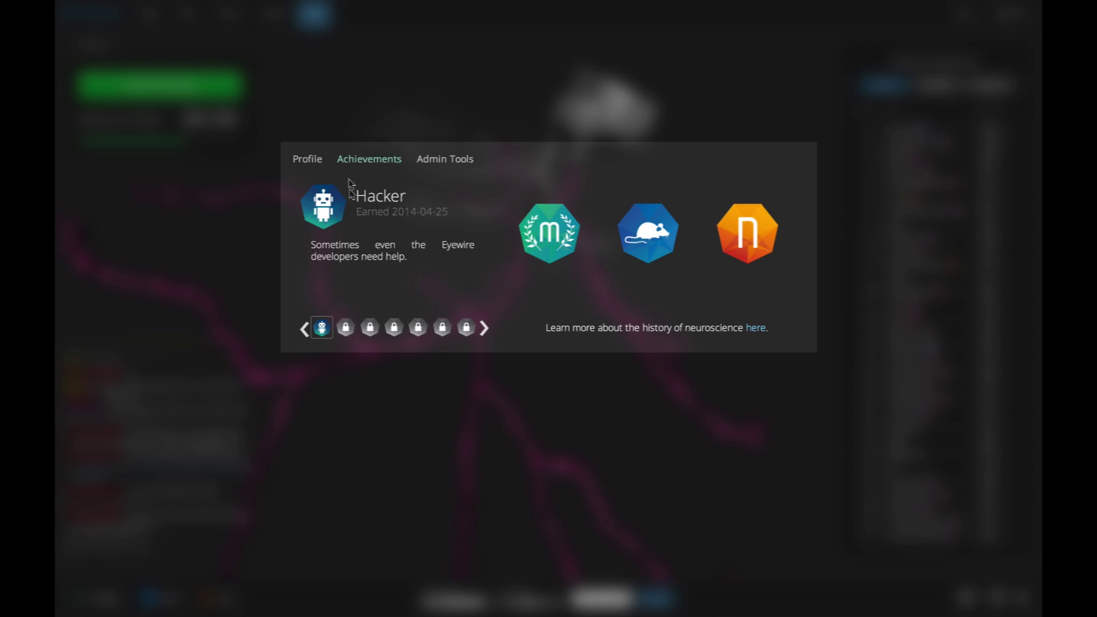
{"action": "left_click", "coordinate": [544, 247]}
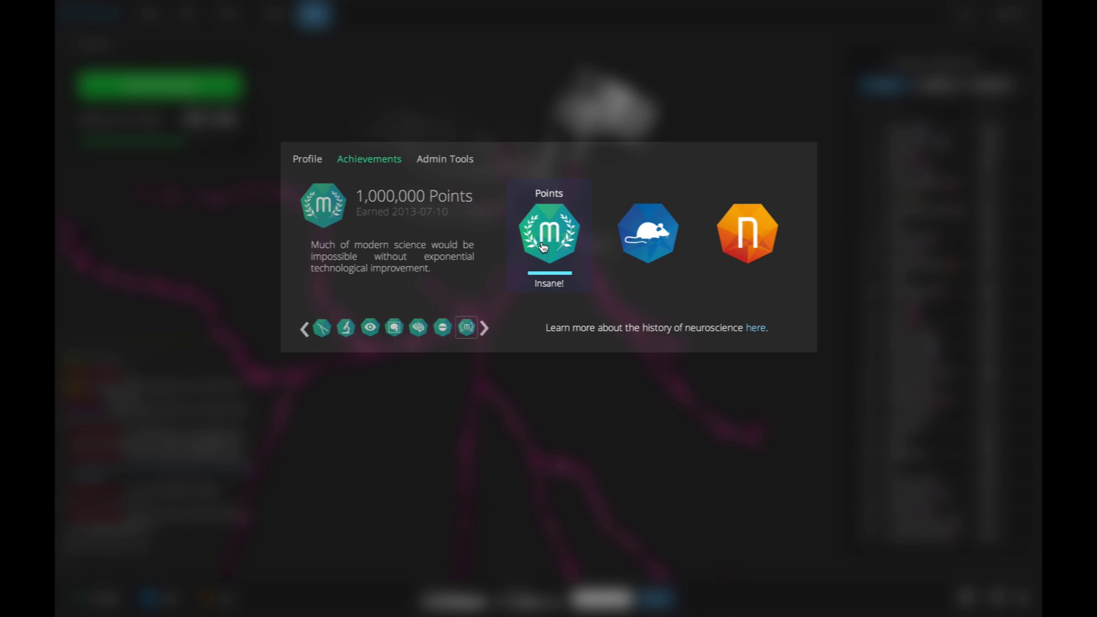
{"action": "left_click", "coordinate": [443, 328]}
{"action": "left_click", "coordinate": [415, 330]}
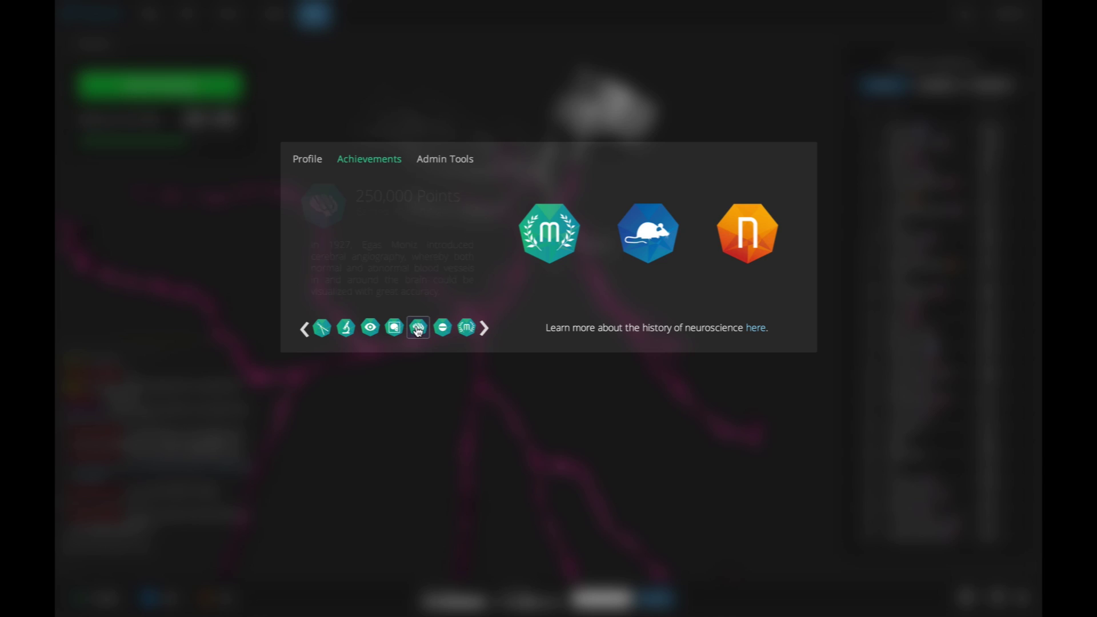
{"action": "left_click", "coordinate": [395, 329]}
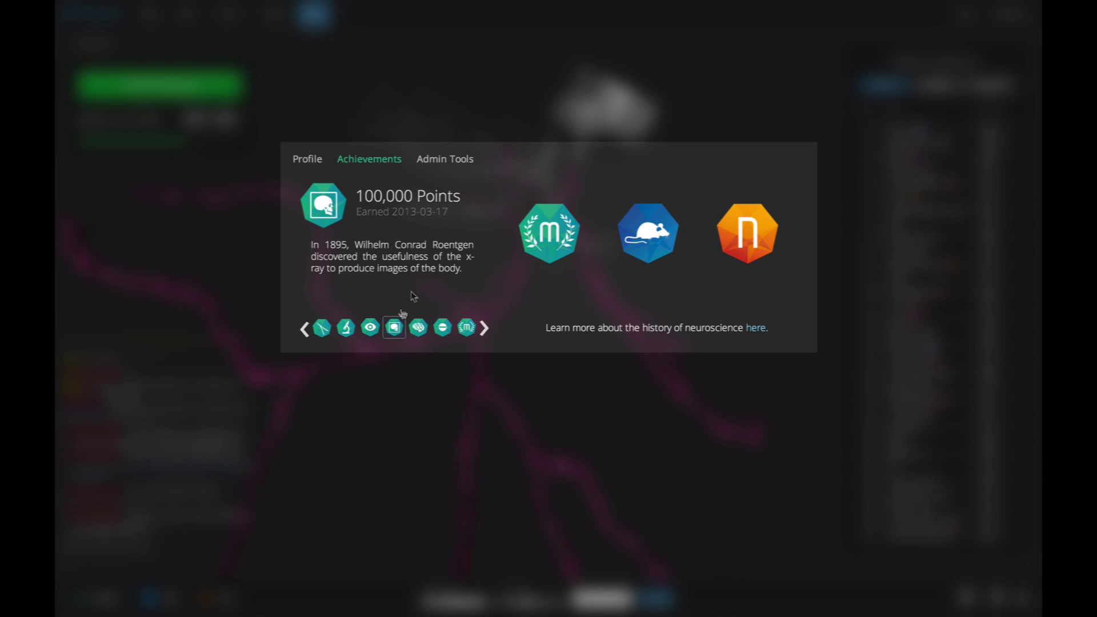
{"action": "left_click", "coordinate": [651, 232]}
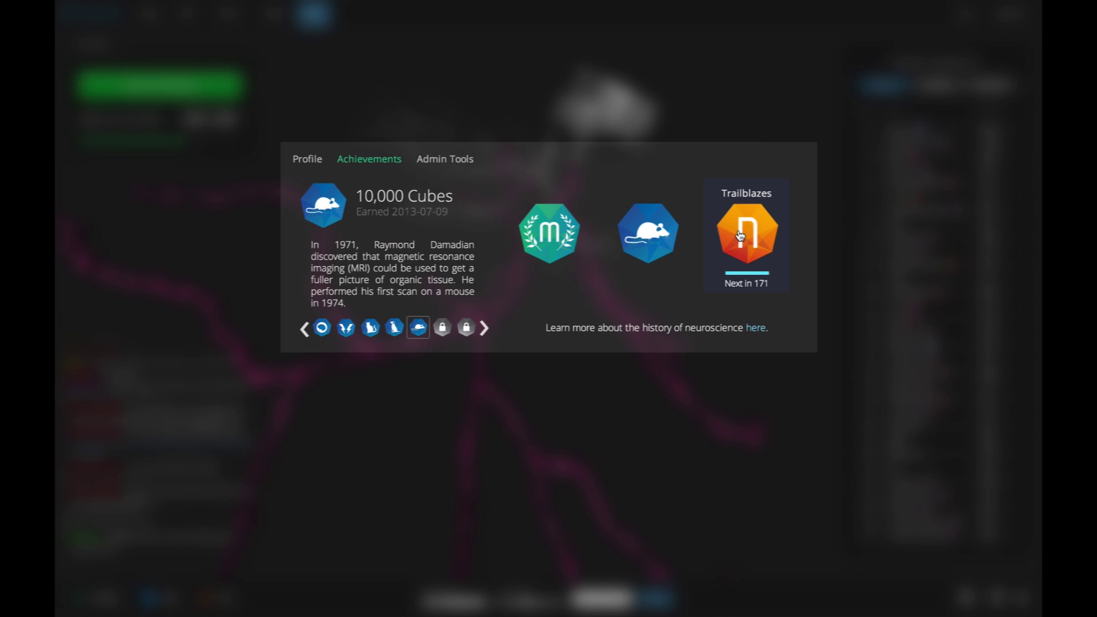
{"action": "scroll", "coordinate": [740, 236], "scroll_direction": "down", "scroll_amount": 2}
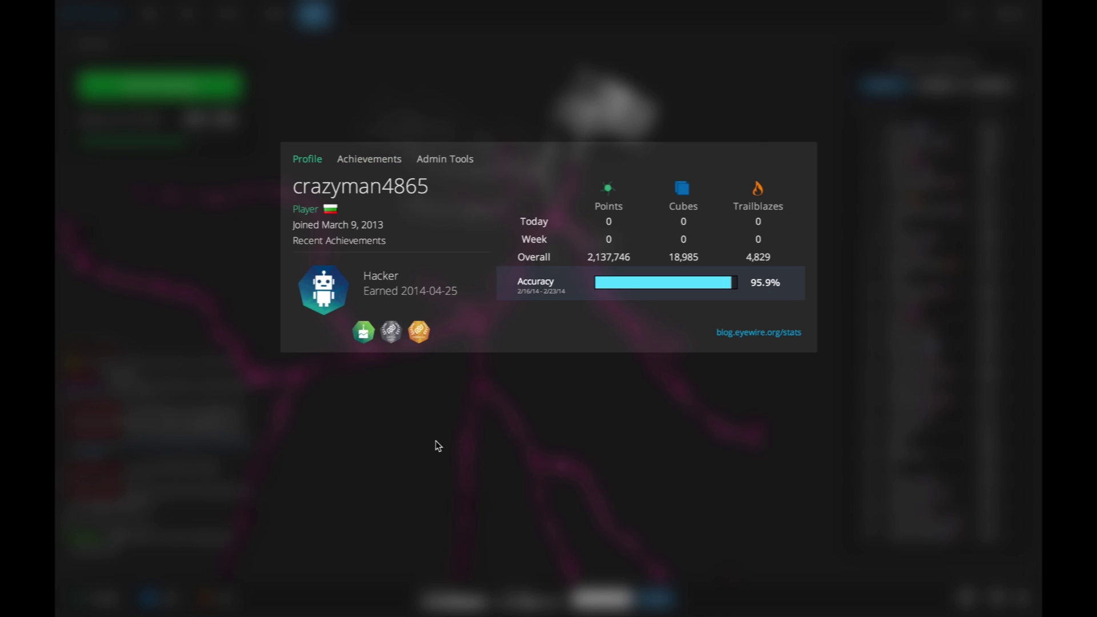
{"action": "left_click", "coordinate": [436, 442]}
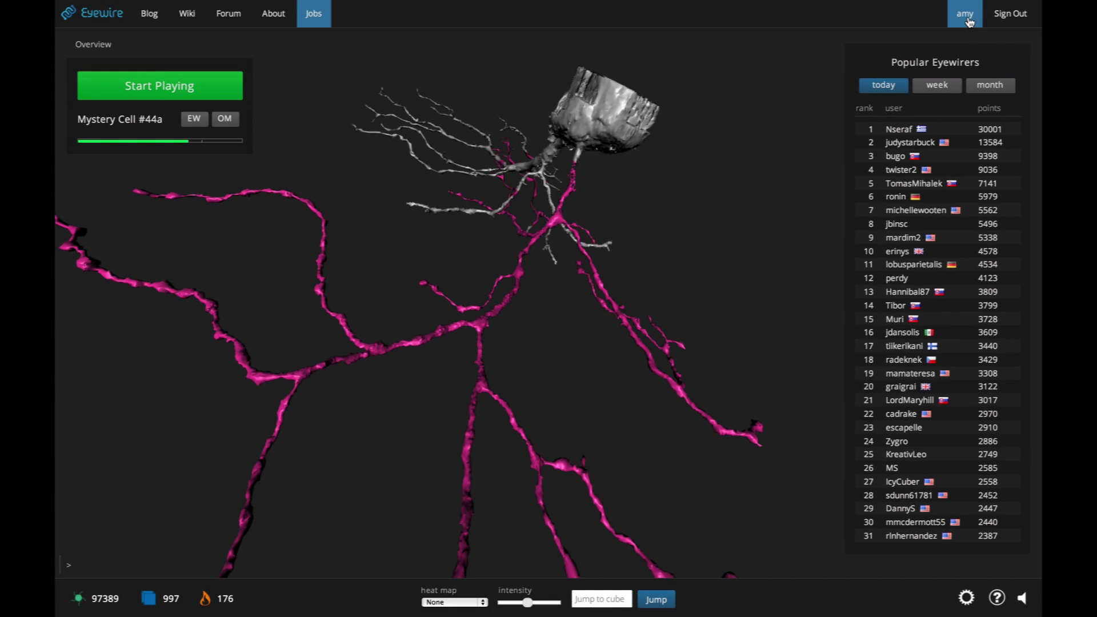
Open your own profile card showing 97,389 points, 997 cubes and 176 trailblazes
{"action": "left_click", "coordinate": [964, 19]}
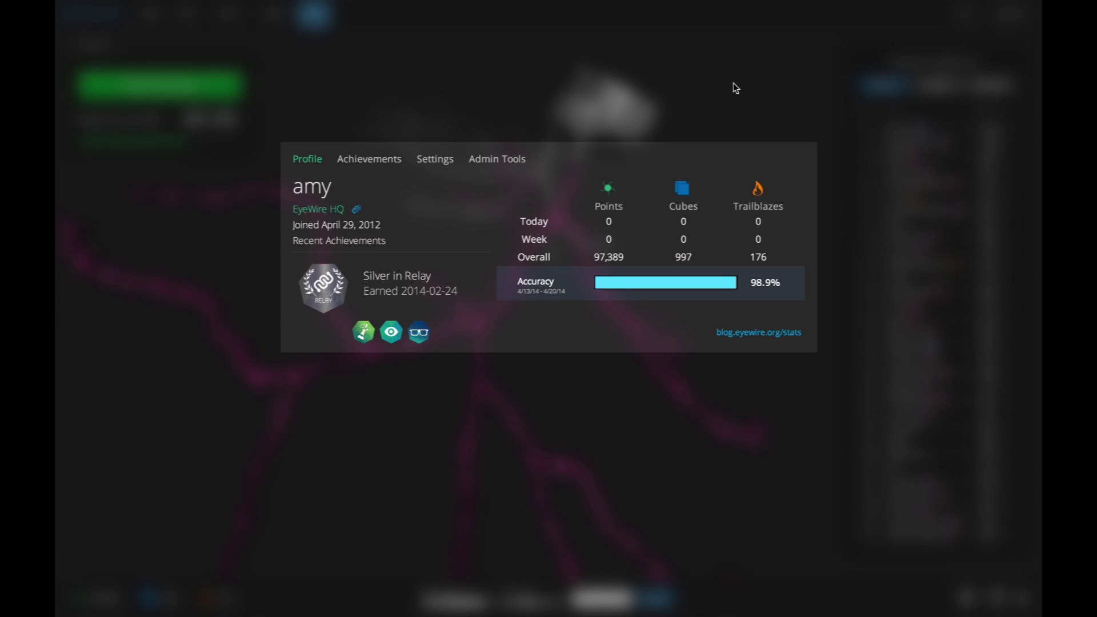
Close your profile card to return to the Mystery Cell #44a overview
{"action": "left_click", "coordinate": [697, 96]}
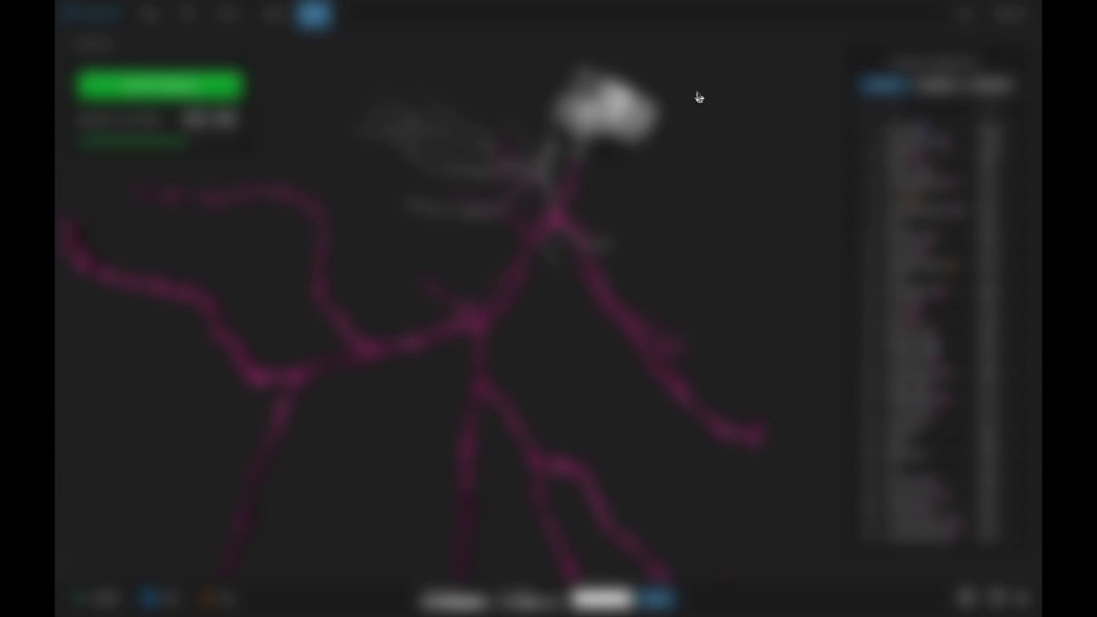